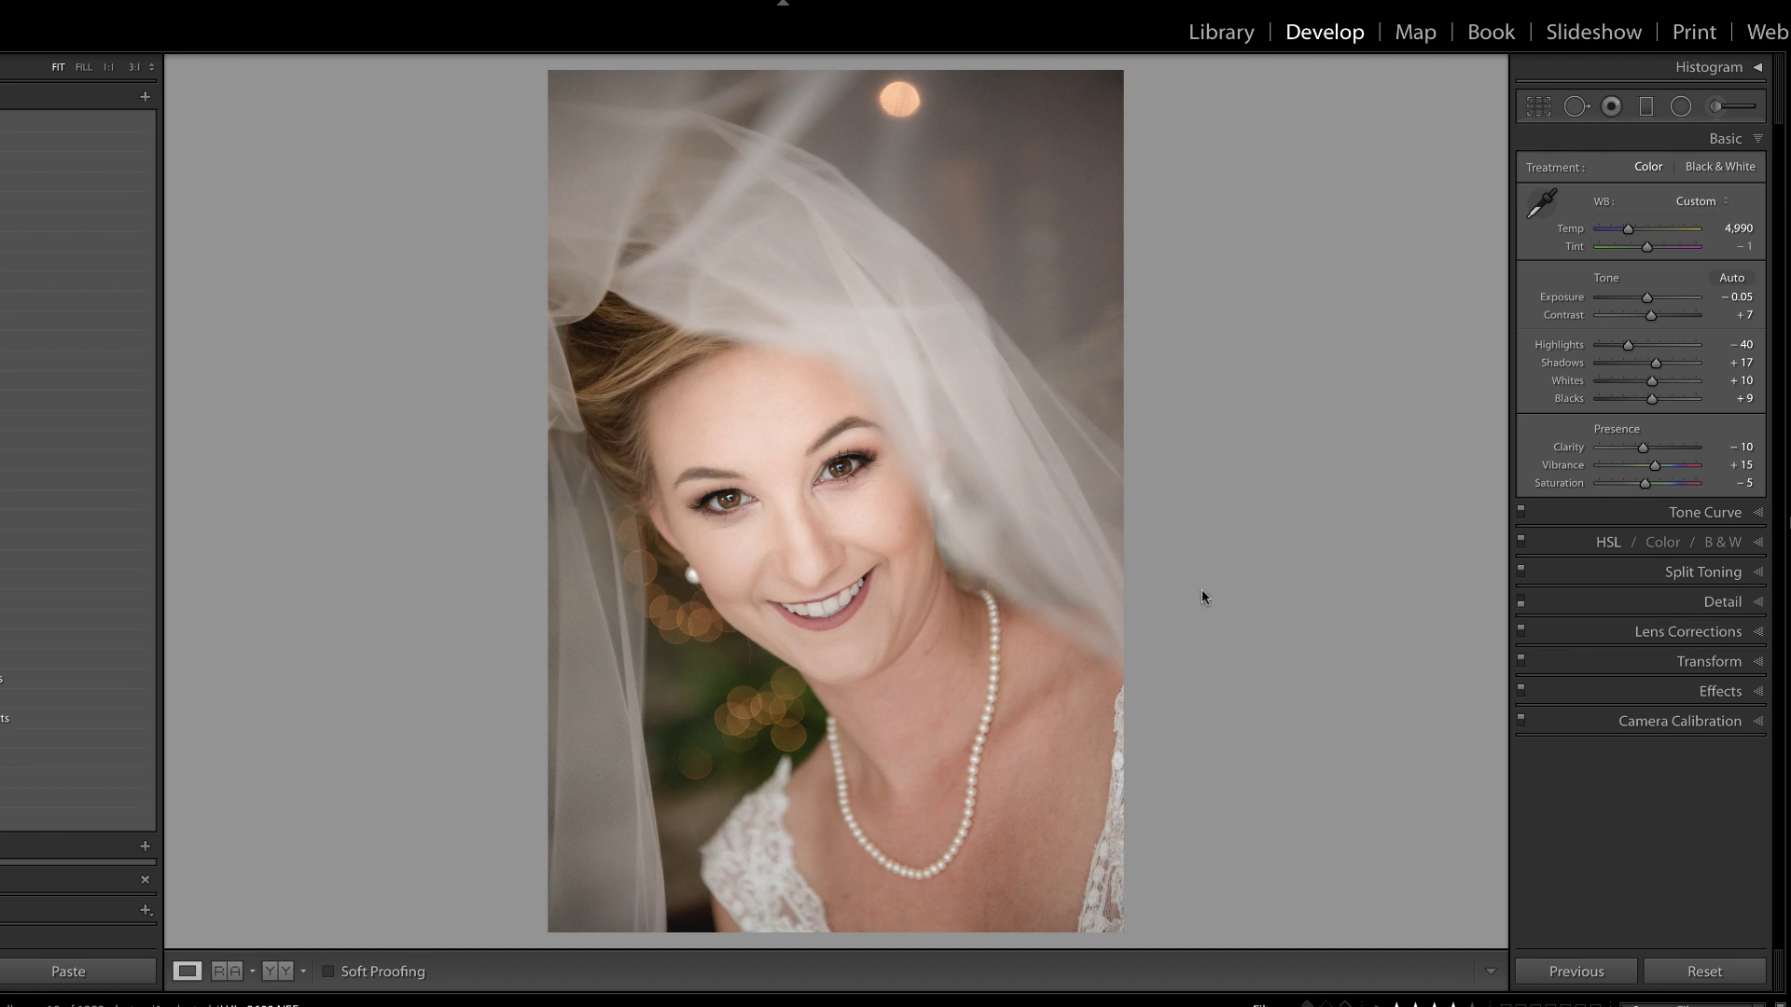
Compare the bride portrait's current edit with its unedited version twice
key(backslash)
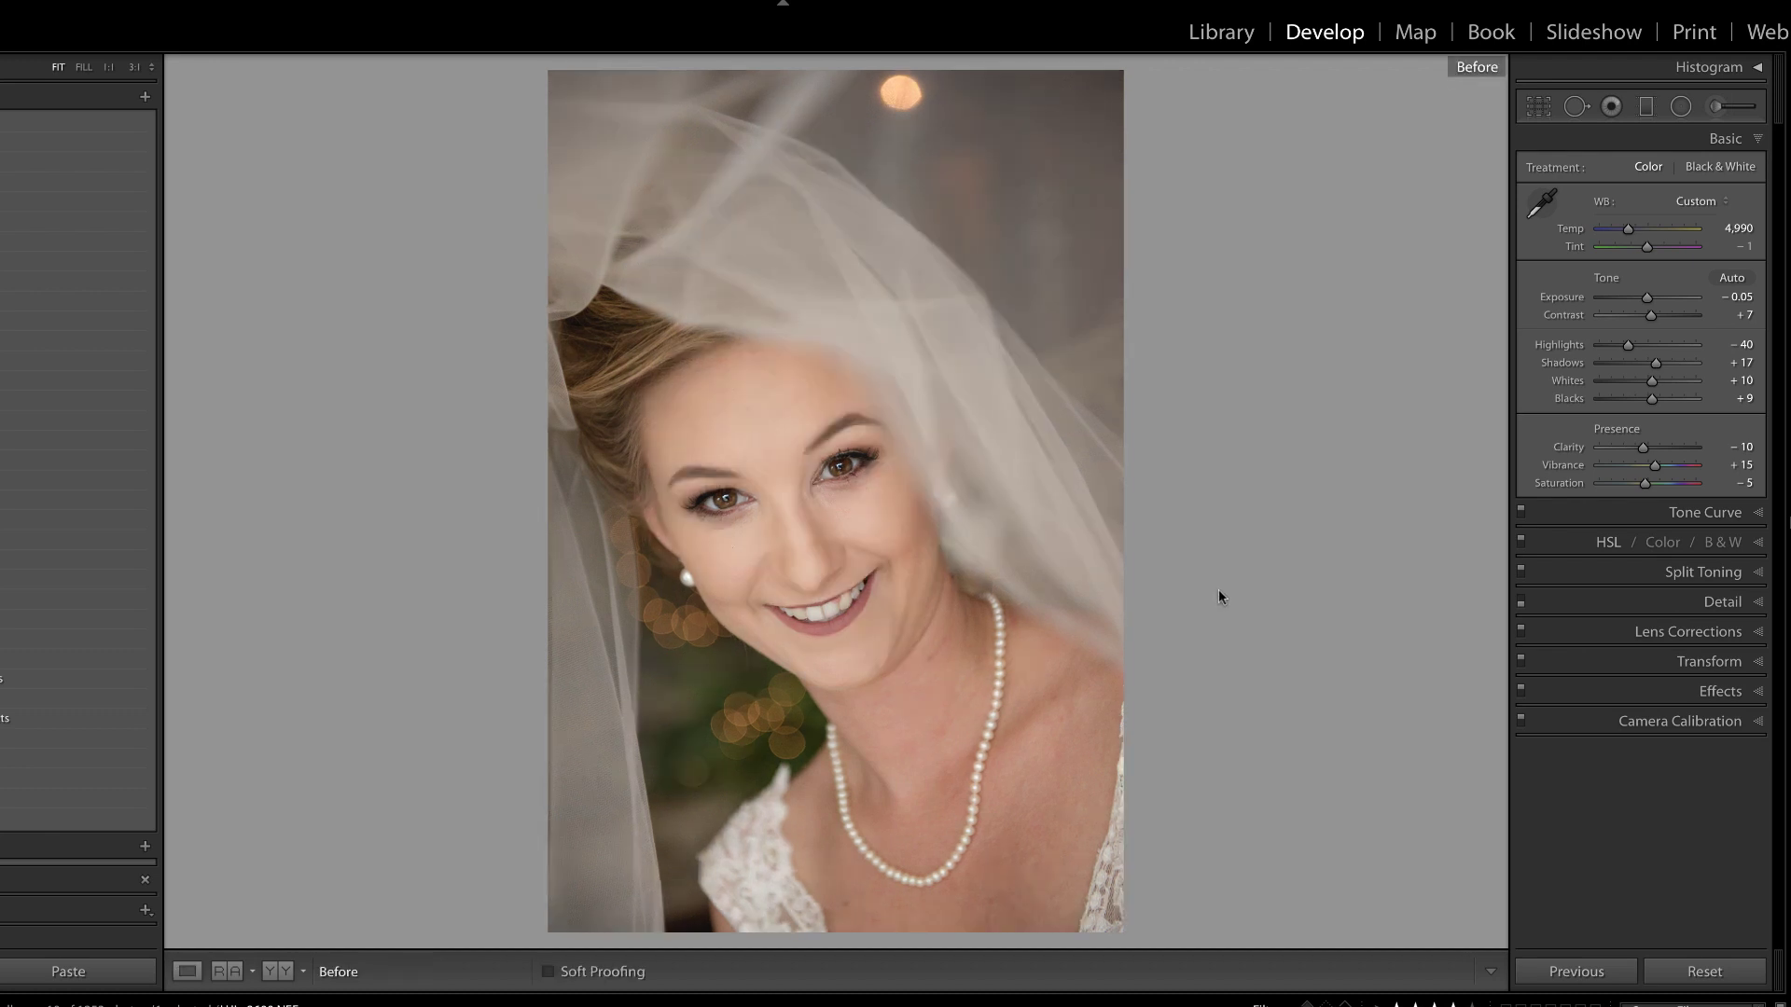
key(backslash)
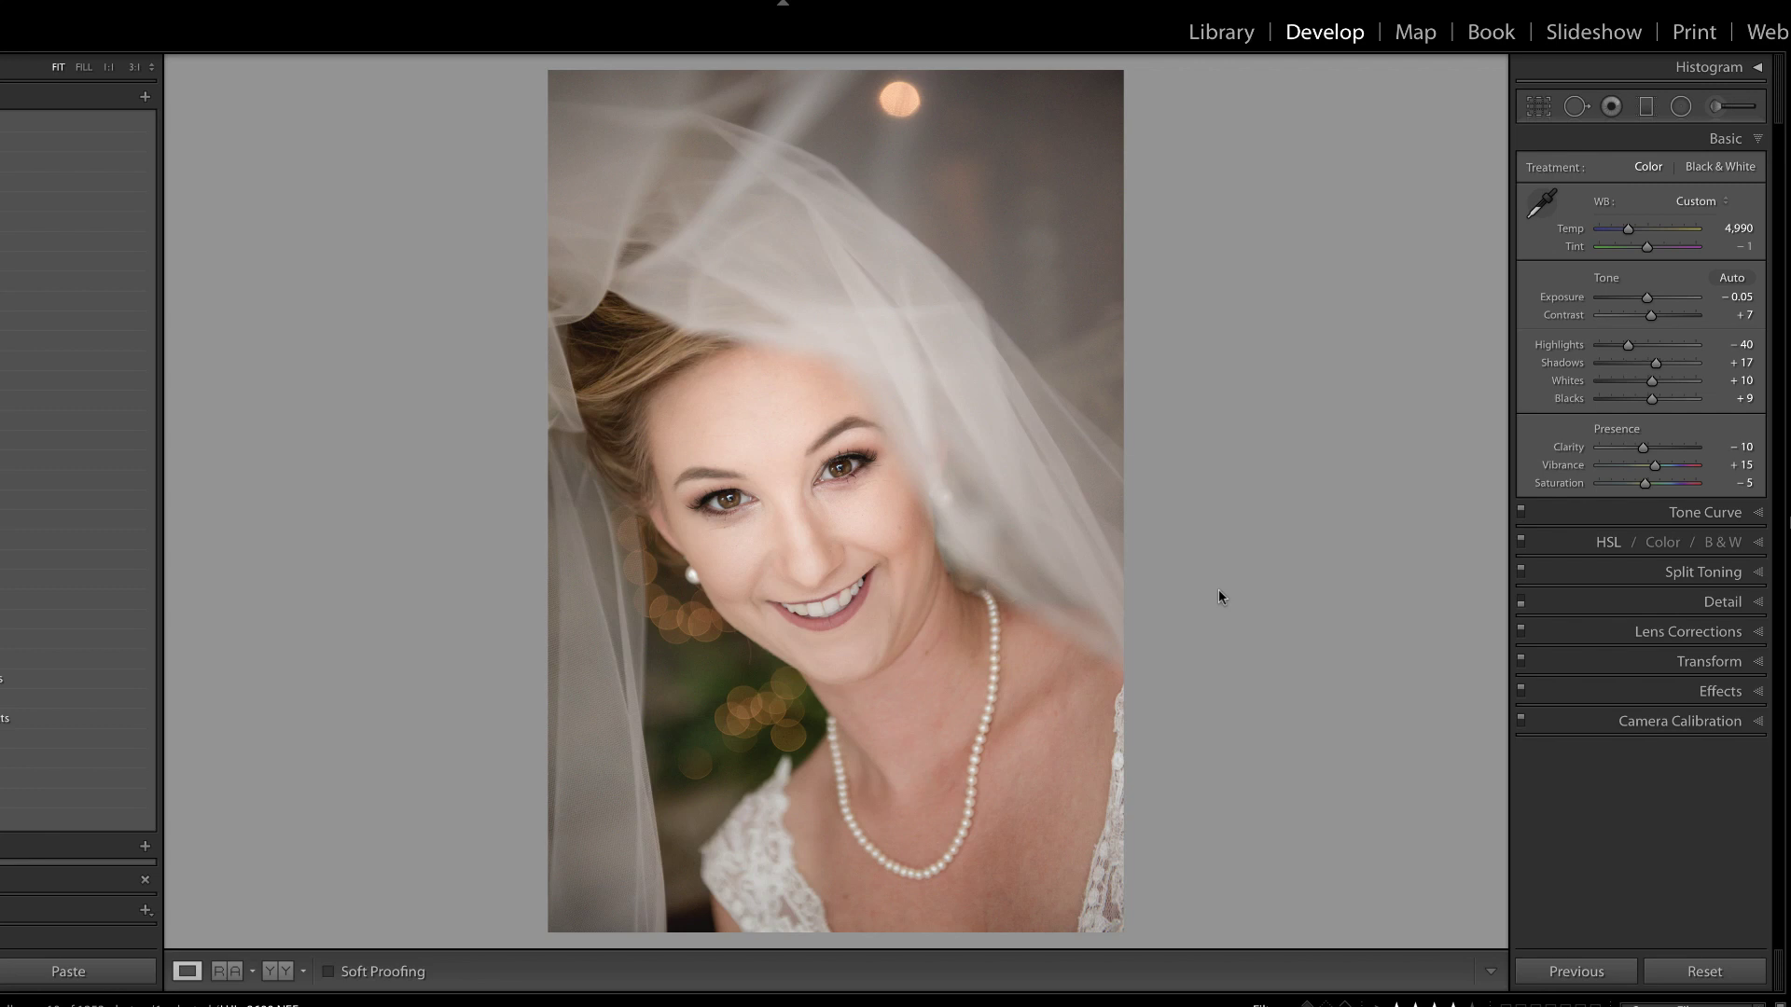
key(backslash)
key(backslash)
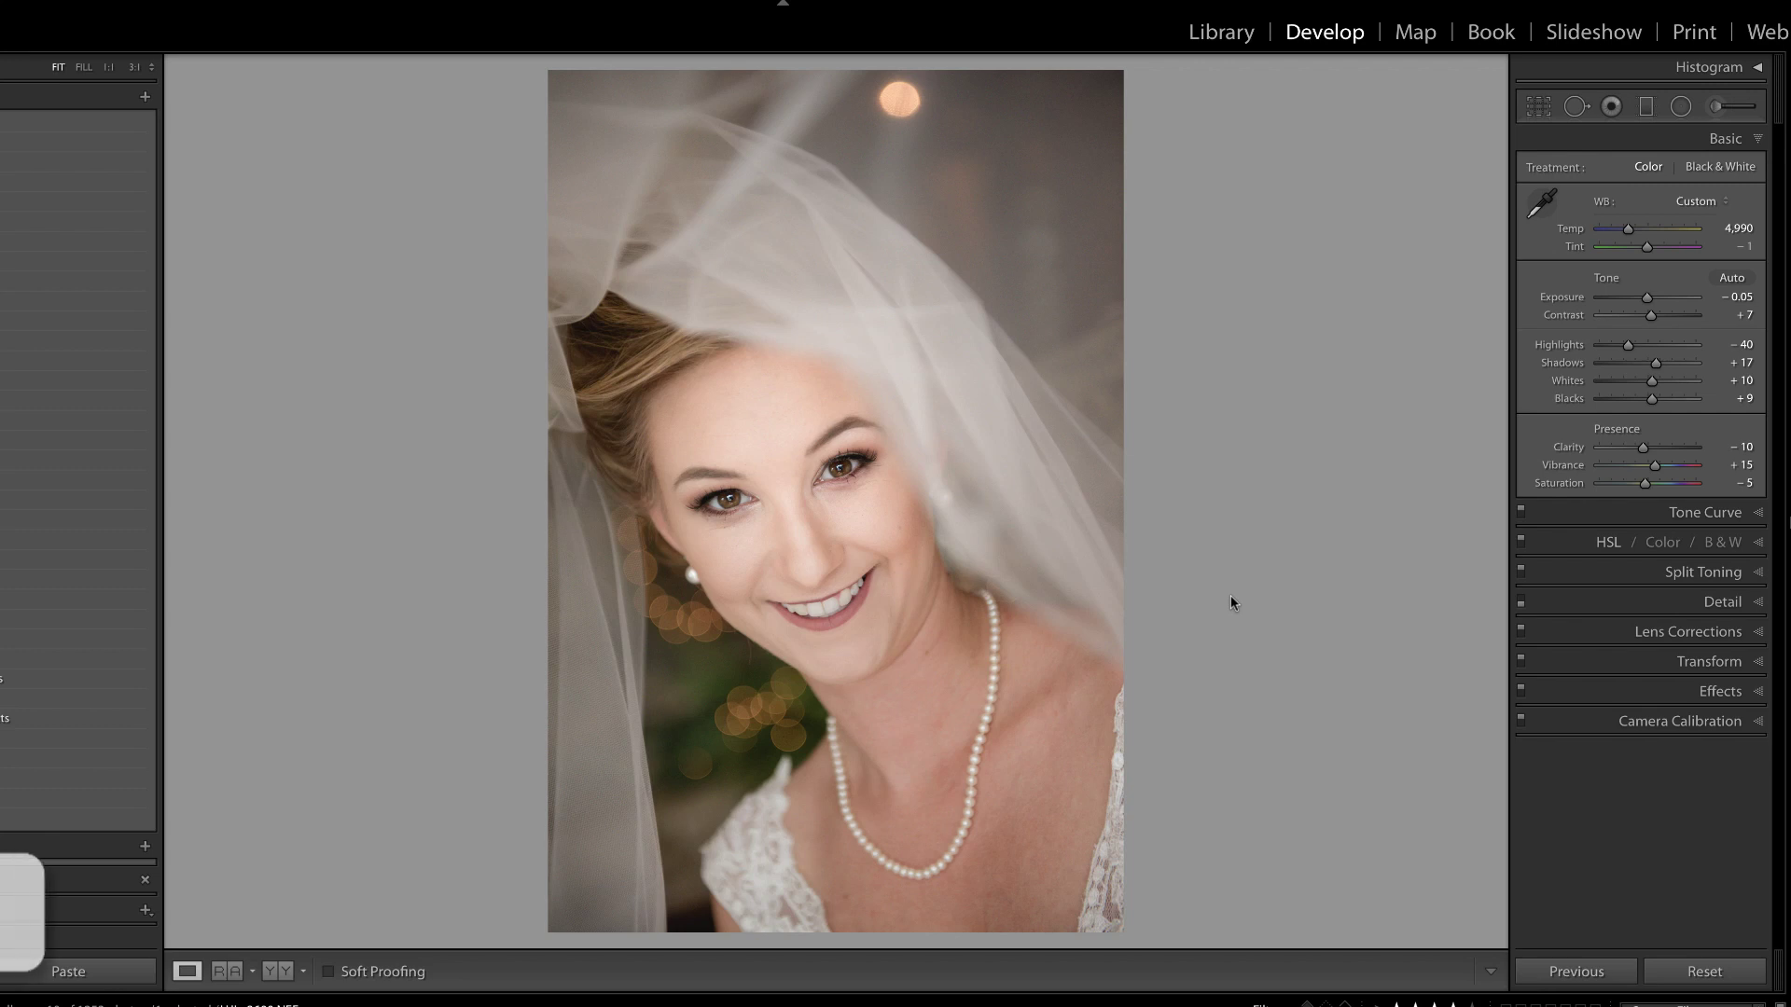
Activate the Adjustment Brush and set its feather to 72 and its size to 10
key(k)
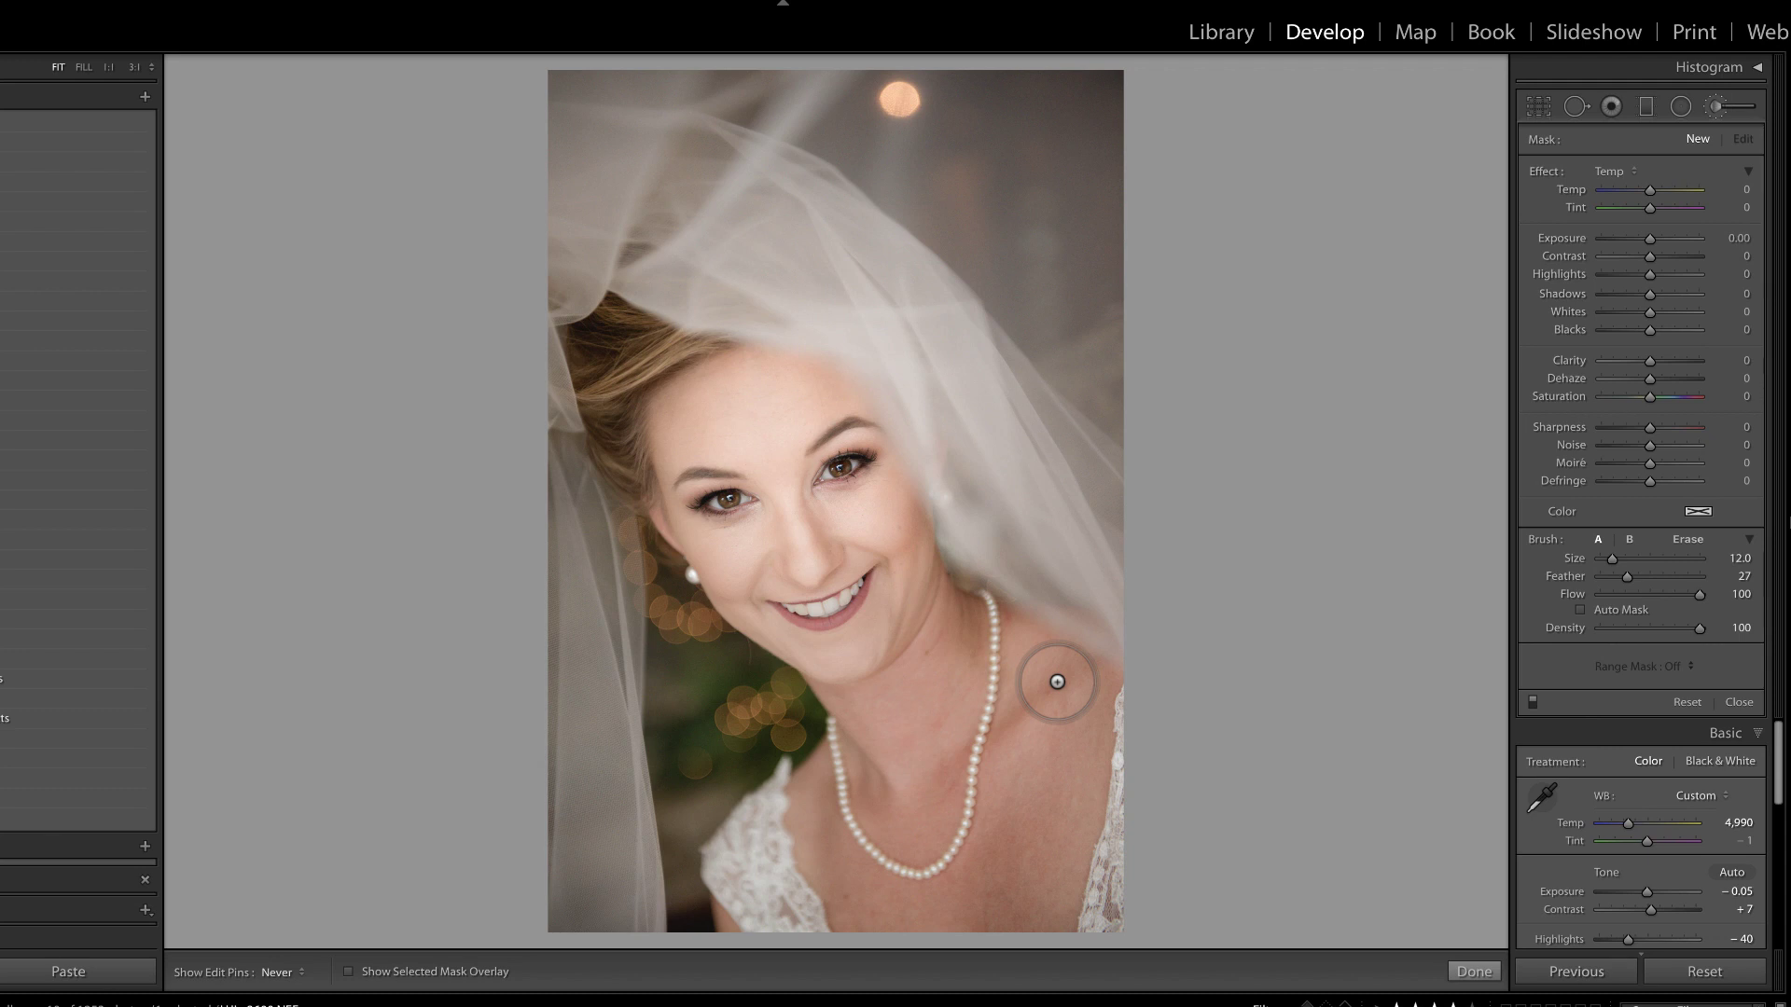
key(shift+bracketright)
key(shift+bracketright)
key(shift+bracketright)
key(shift+bracketright)
key(shift+bracketright)
key(shift+bracketright)
key(shift+bracketright)
key(shift+bracketright)
key(shift+bracketright)
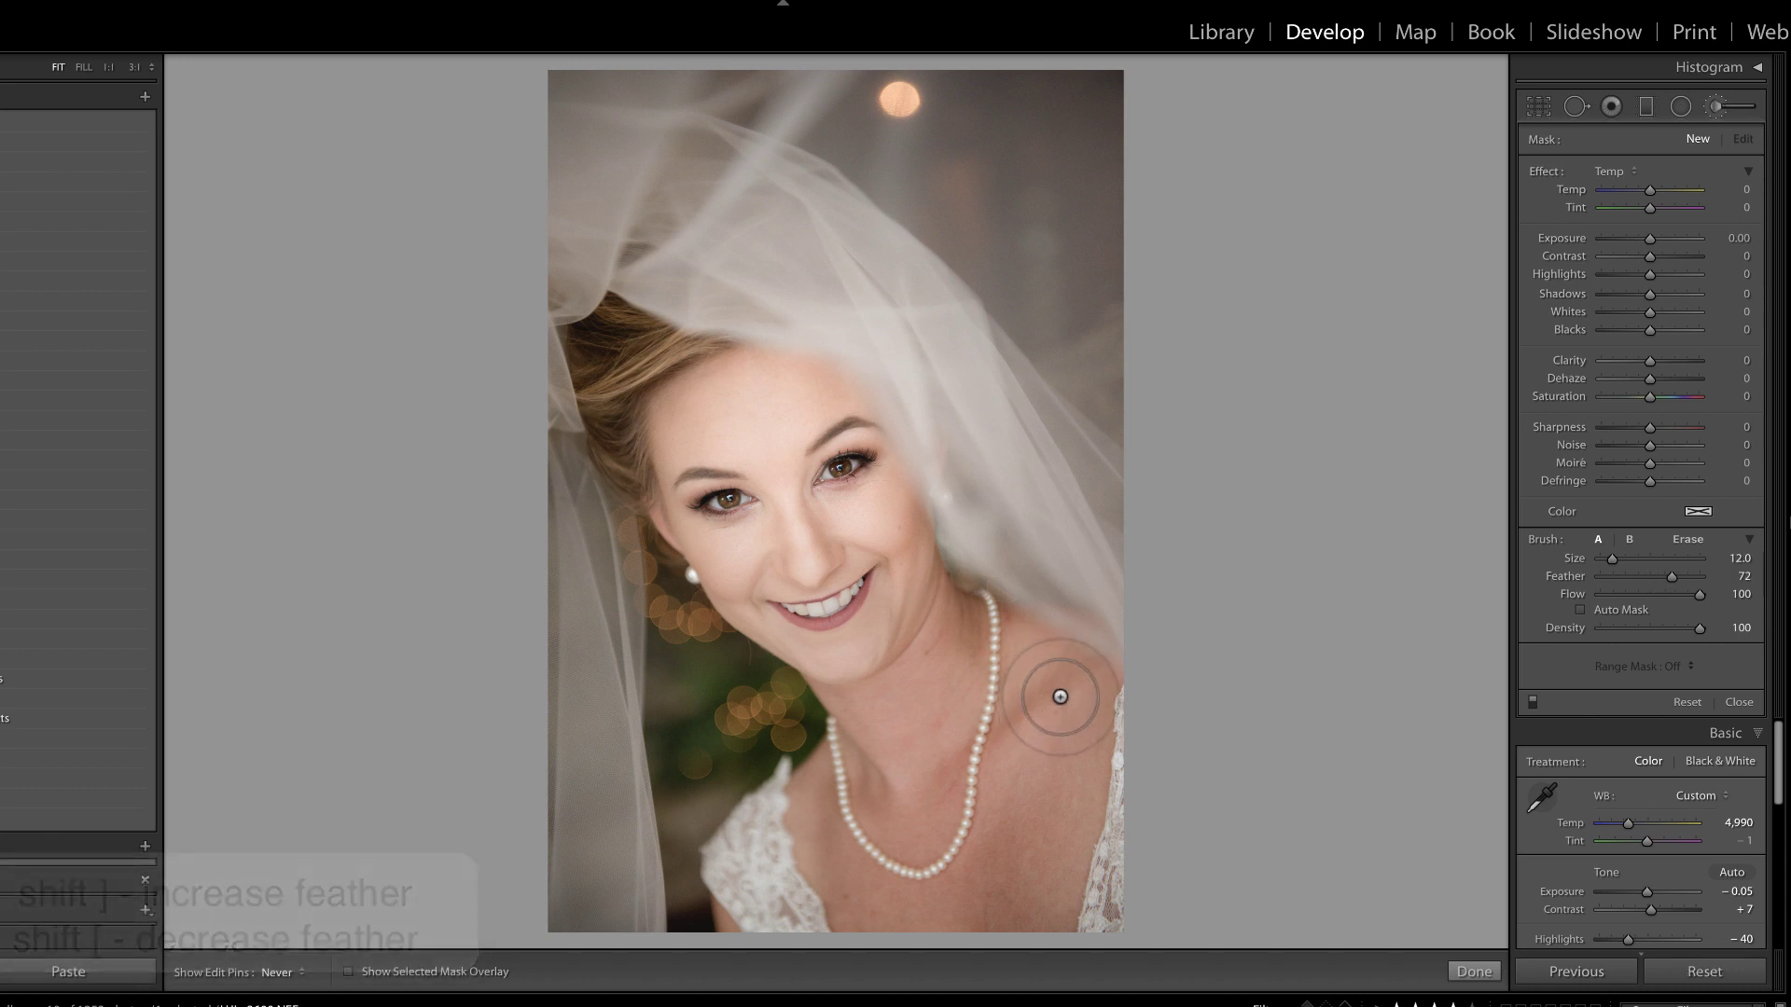
key(bracketleft)
key(bracketleft)
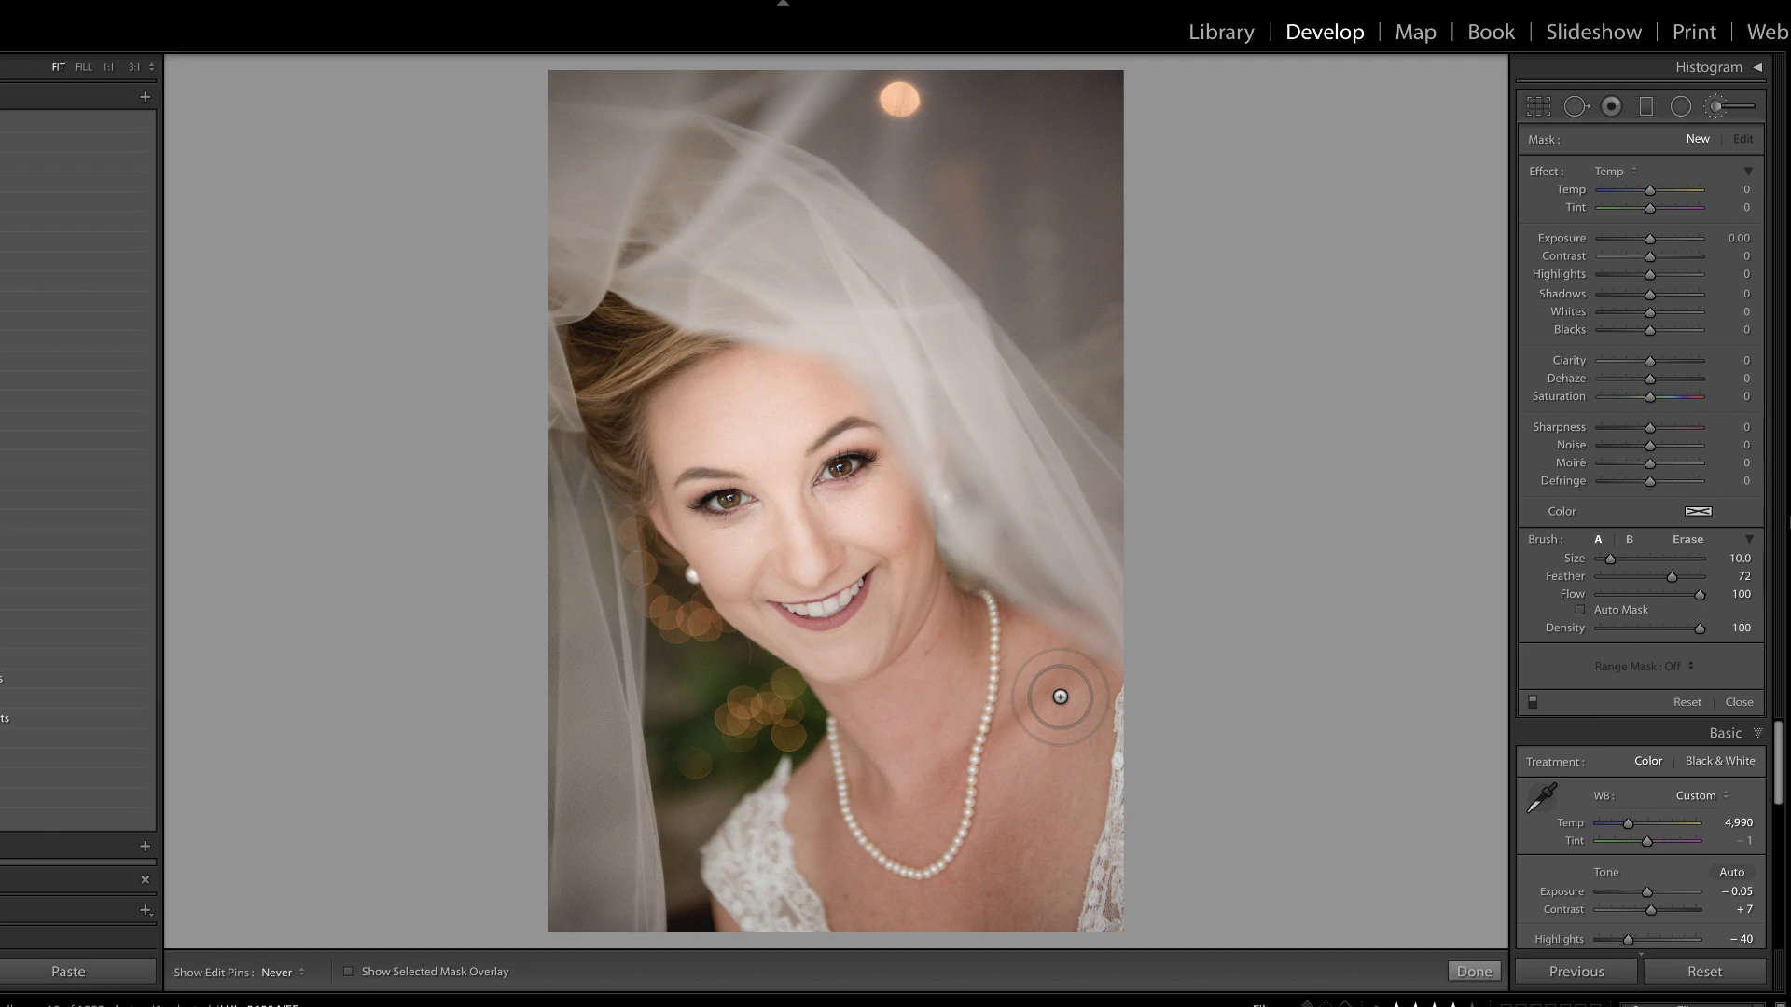
Show the mask overlay and brush a mask over the bride's shoulder and chest skin
key(o)
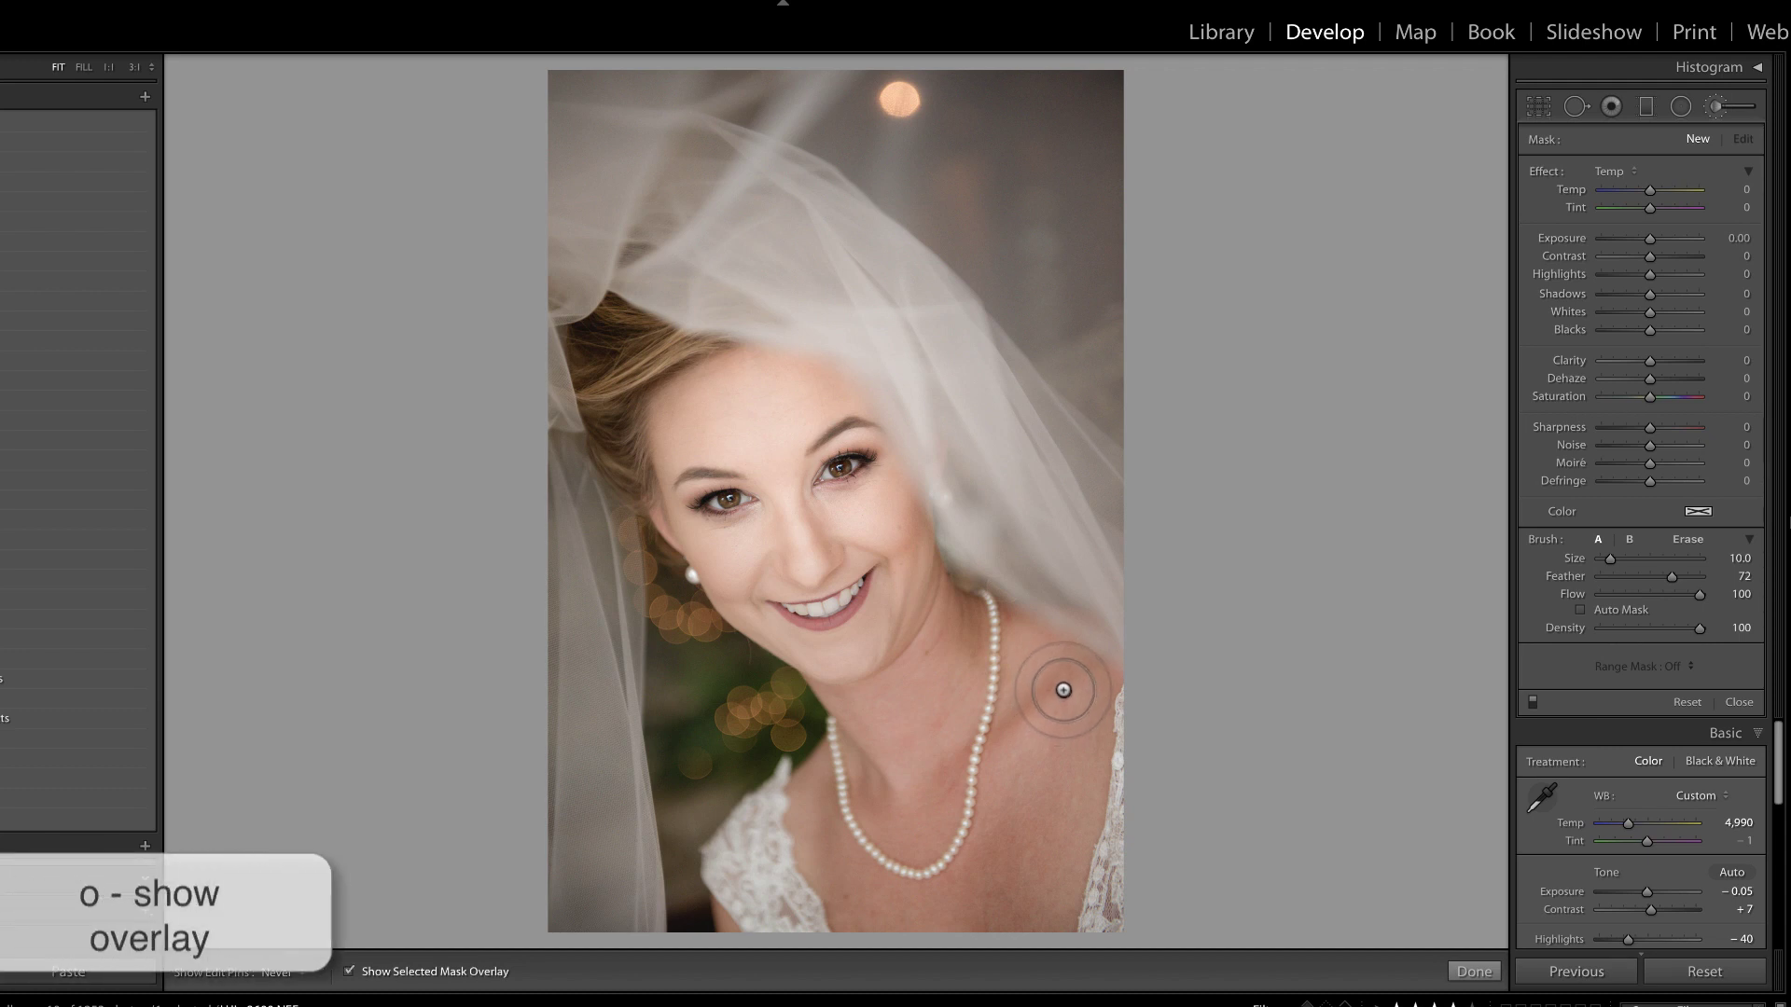
mouse_move(1063, 690)
mouse_down()
mouse_move(1051, 679)
mouse_move(1048, 697)
mouse_up()
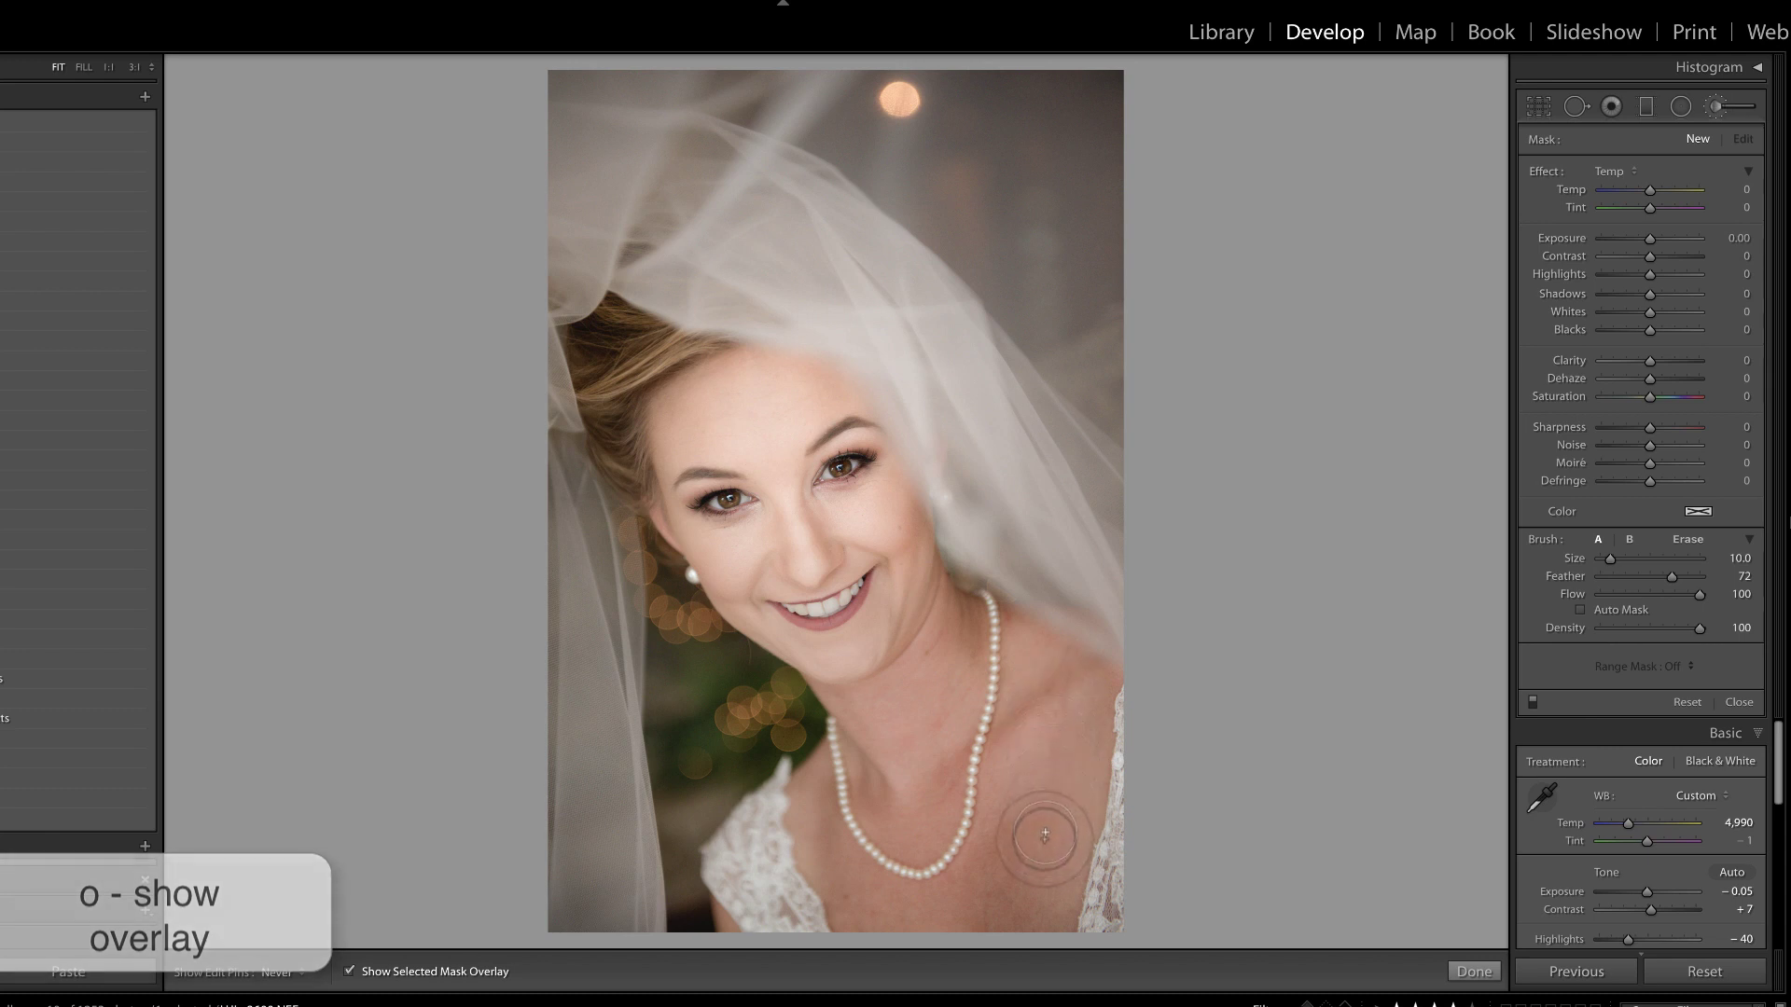
mouse_move(1044, 835)
mouse_down()
mouse_move(1031, 855)
mouse_move(1036, 760)
mouse_move(988, 887)
mouse_move(953, 916)
mouse_move(895, 917)
mouse_move(830, 872)
mouse_move(849, 853)
mouse_move(837, 868)
mouse_move(802, 820)
mouse_move(810, 795)
mouse_up()
Reduce the brush size to 6, extend the mask over the neck and remaining shoulder skin, and hide the overlay
key(bracketleft)
key(bracketleft)
key(bracketleft)
key(bracketleft)
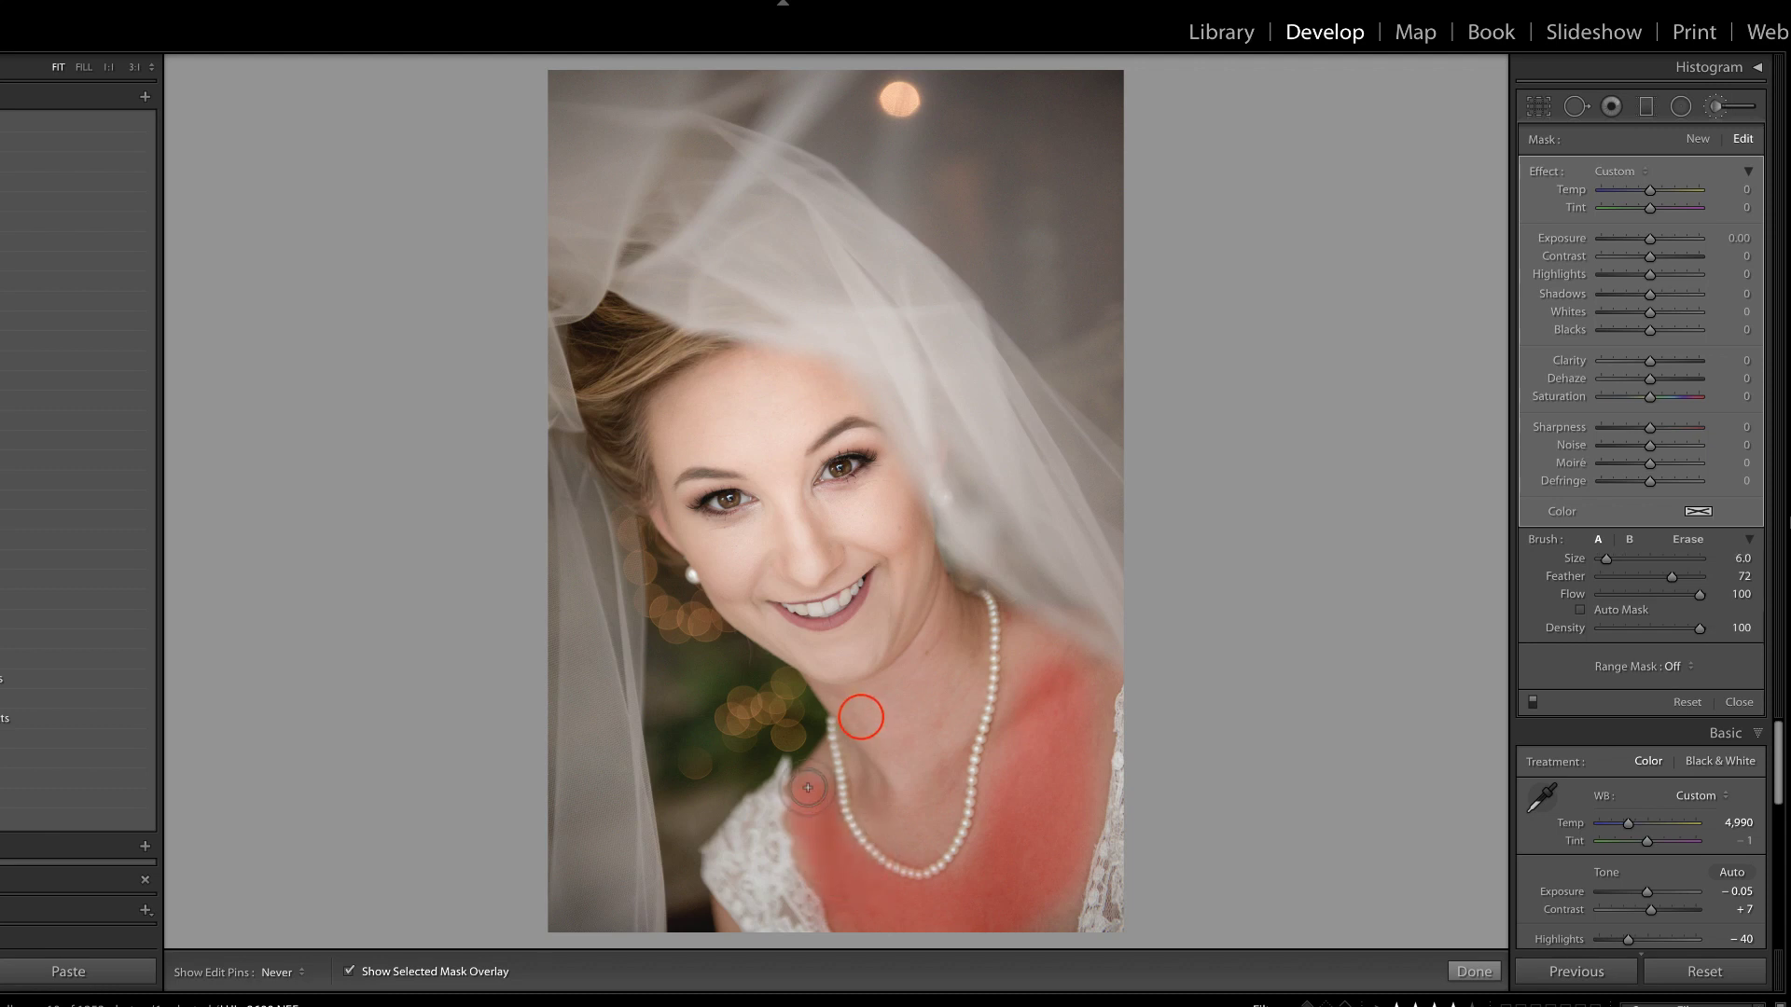
mouse_move(860, 717)
mouse_down()
mouse_move(872, 798)
mouse_move(929, 773)
mouse_move(943, 647)
mouse_move(934, 844)
mouse_move(872, 778)
mouse_move(871, 721)
mouse_move(937, 663)
mouse_move(944, 627)
mouse_move(970, 686)
mouse_move(959, 724)
mouse_move(932, 719)
mouse_move(1047, 687)
mouse_move(1012, 639)
mouse_move(1110, 690)
mouse_up()
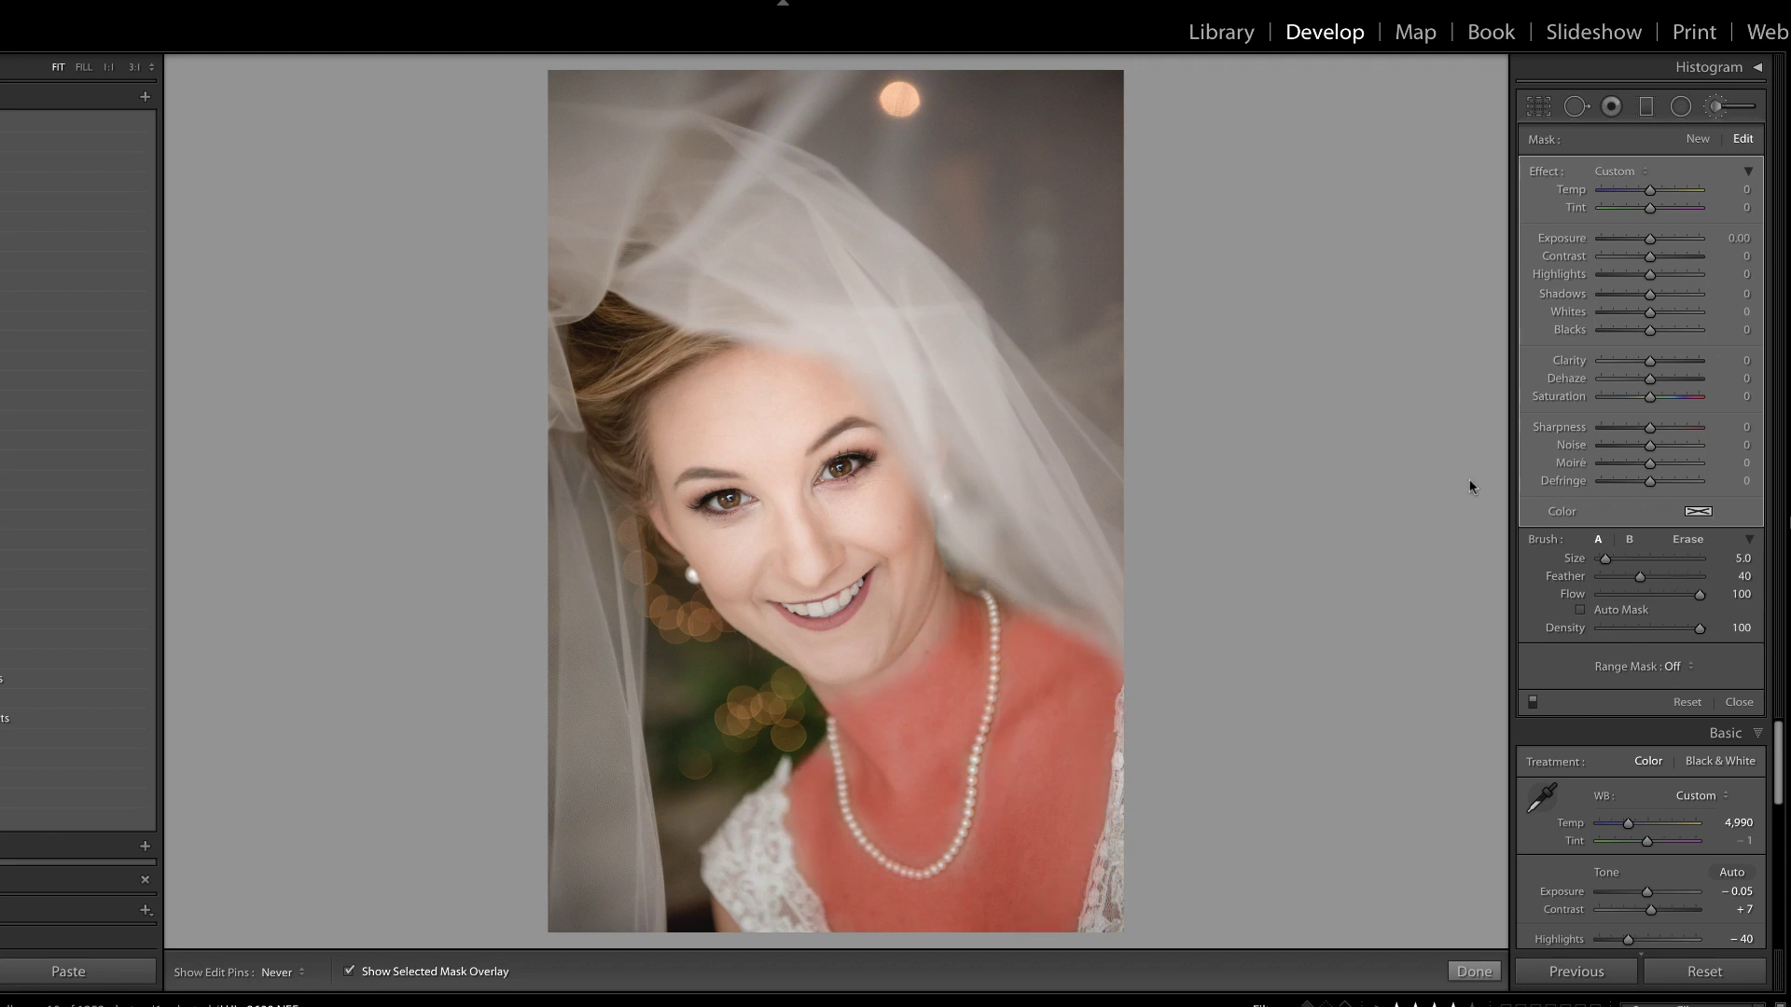
key(o)
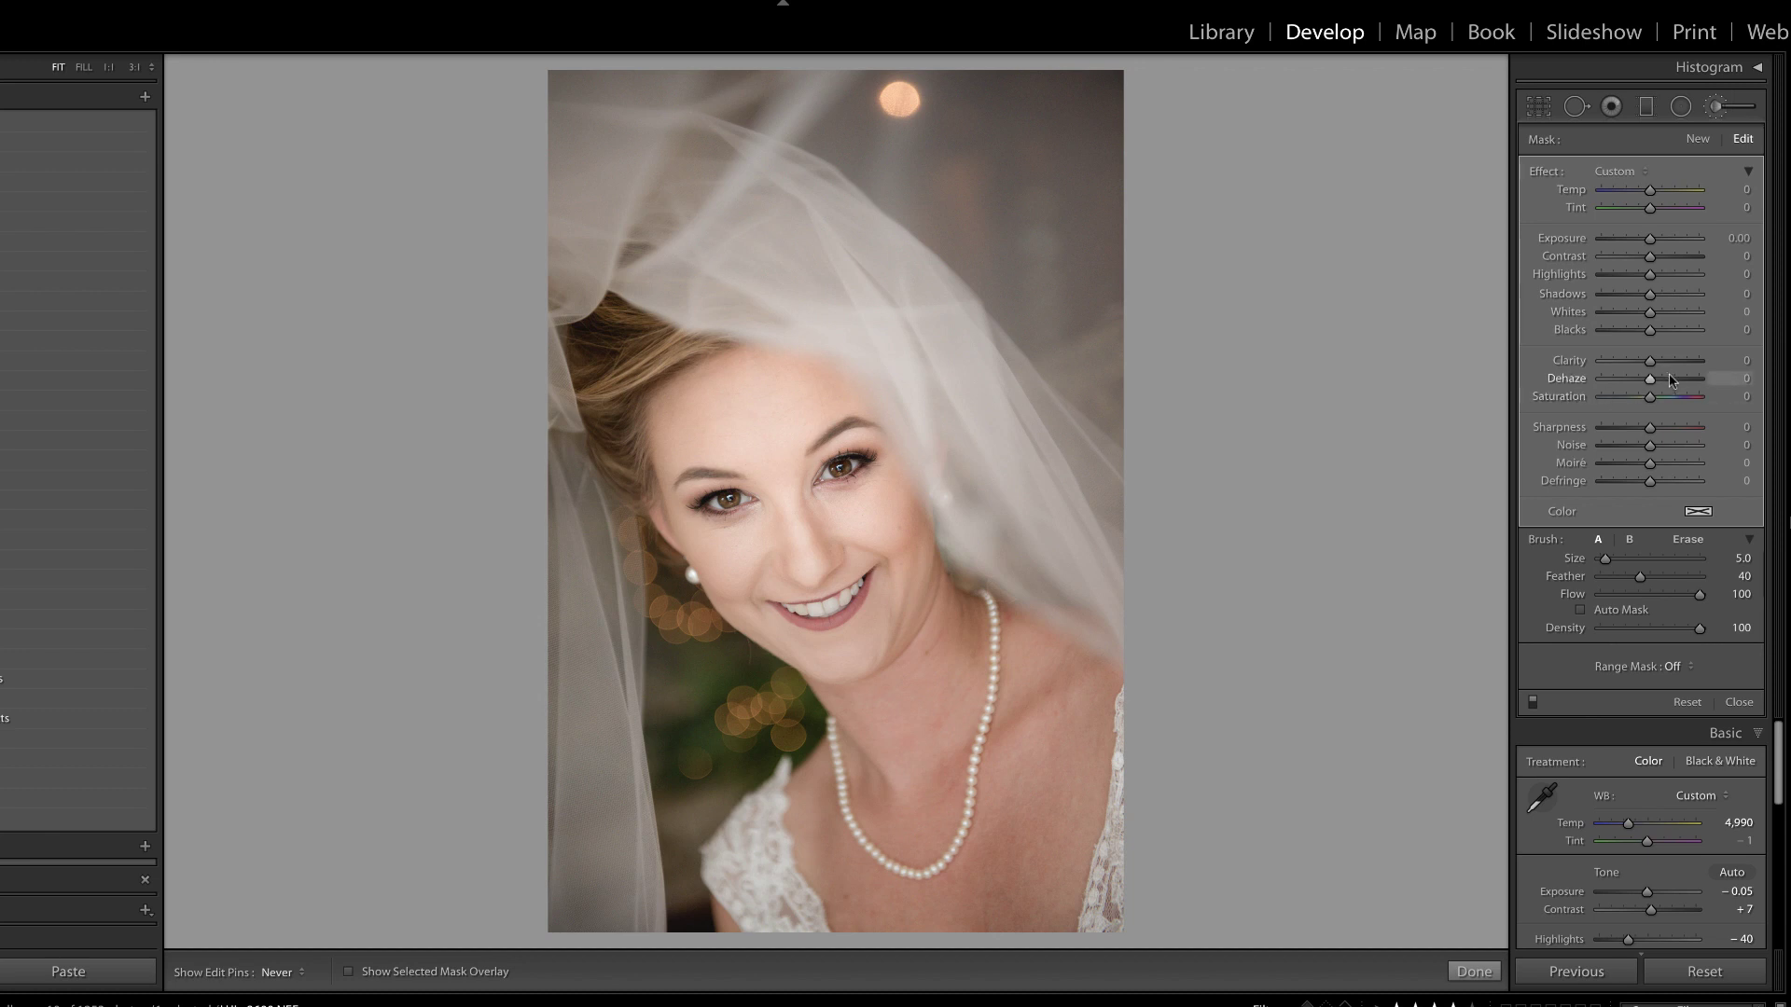
Soften the masked skin by setting the brush's Clarity to −41 and Contrast to −41
drag(1649, 360, 1642, 361)
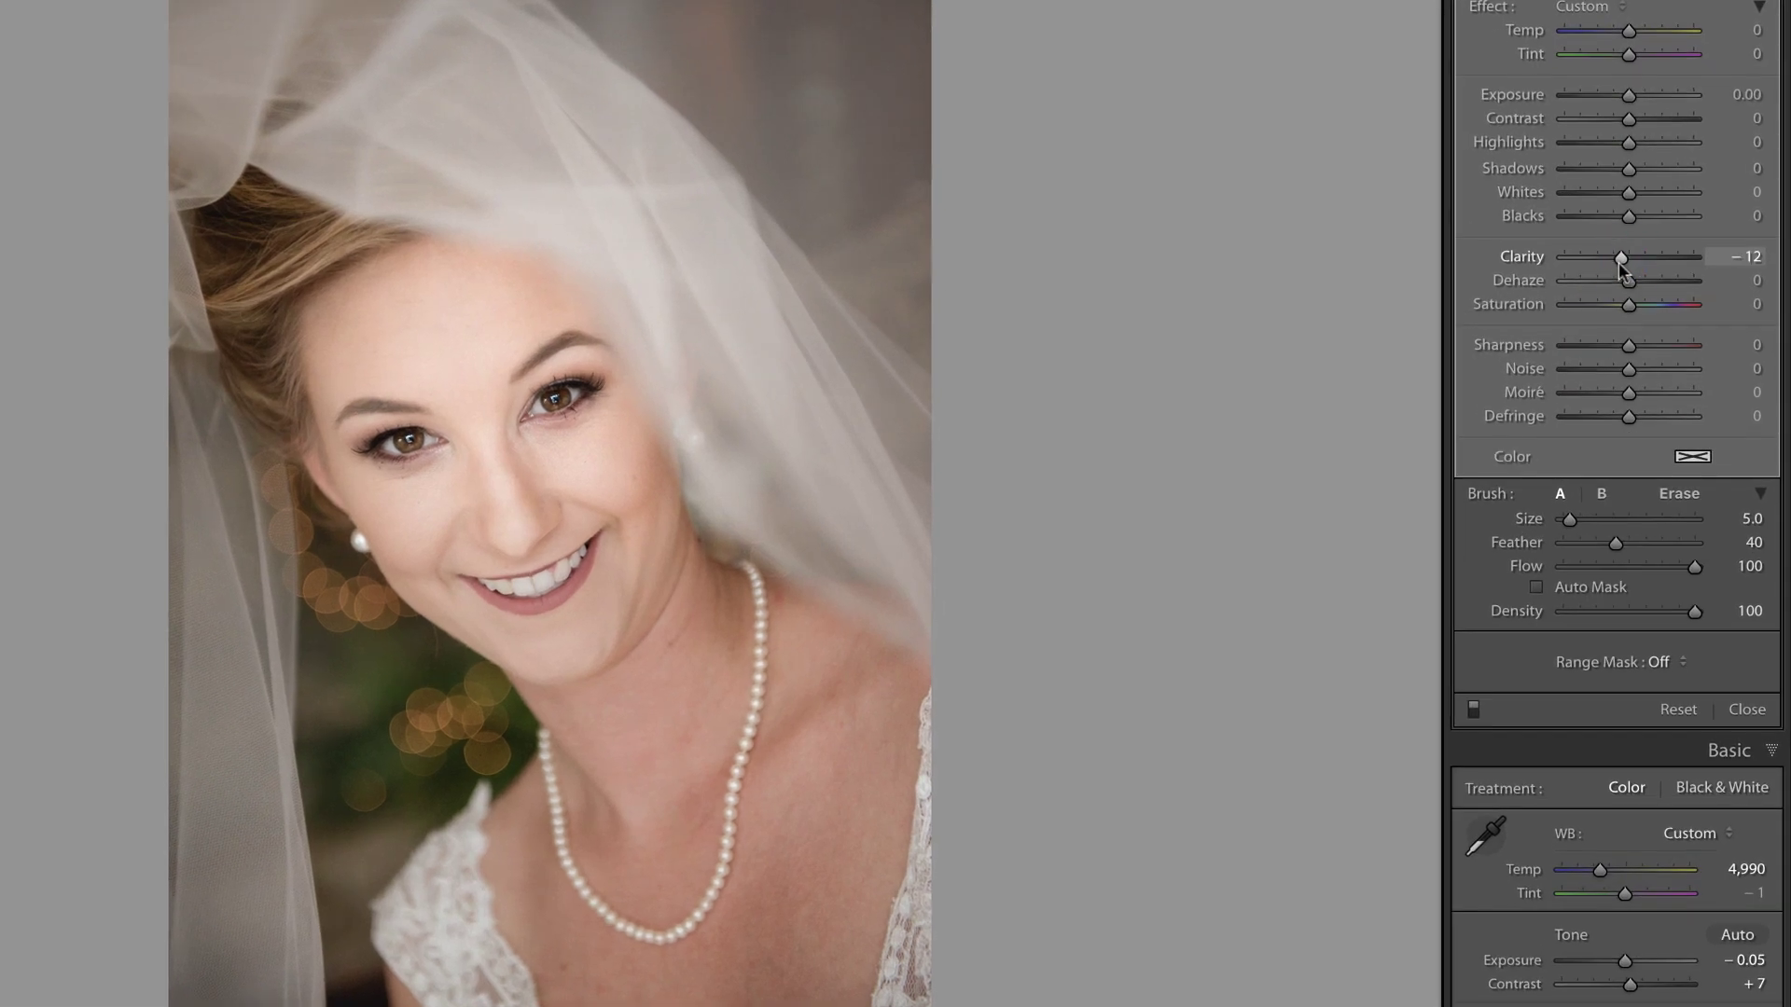
drag(1618, 263, 1600, 263)
drag(1629, 119, 1600, 121)
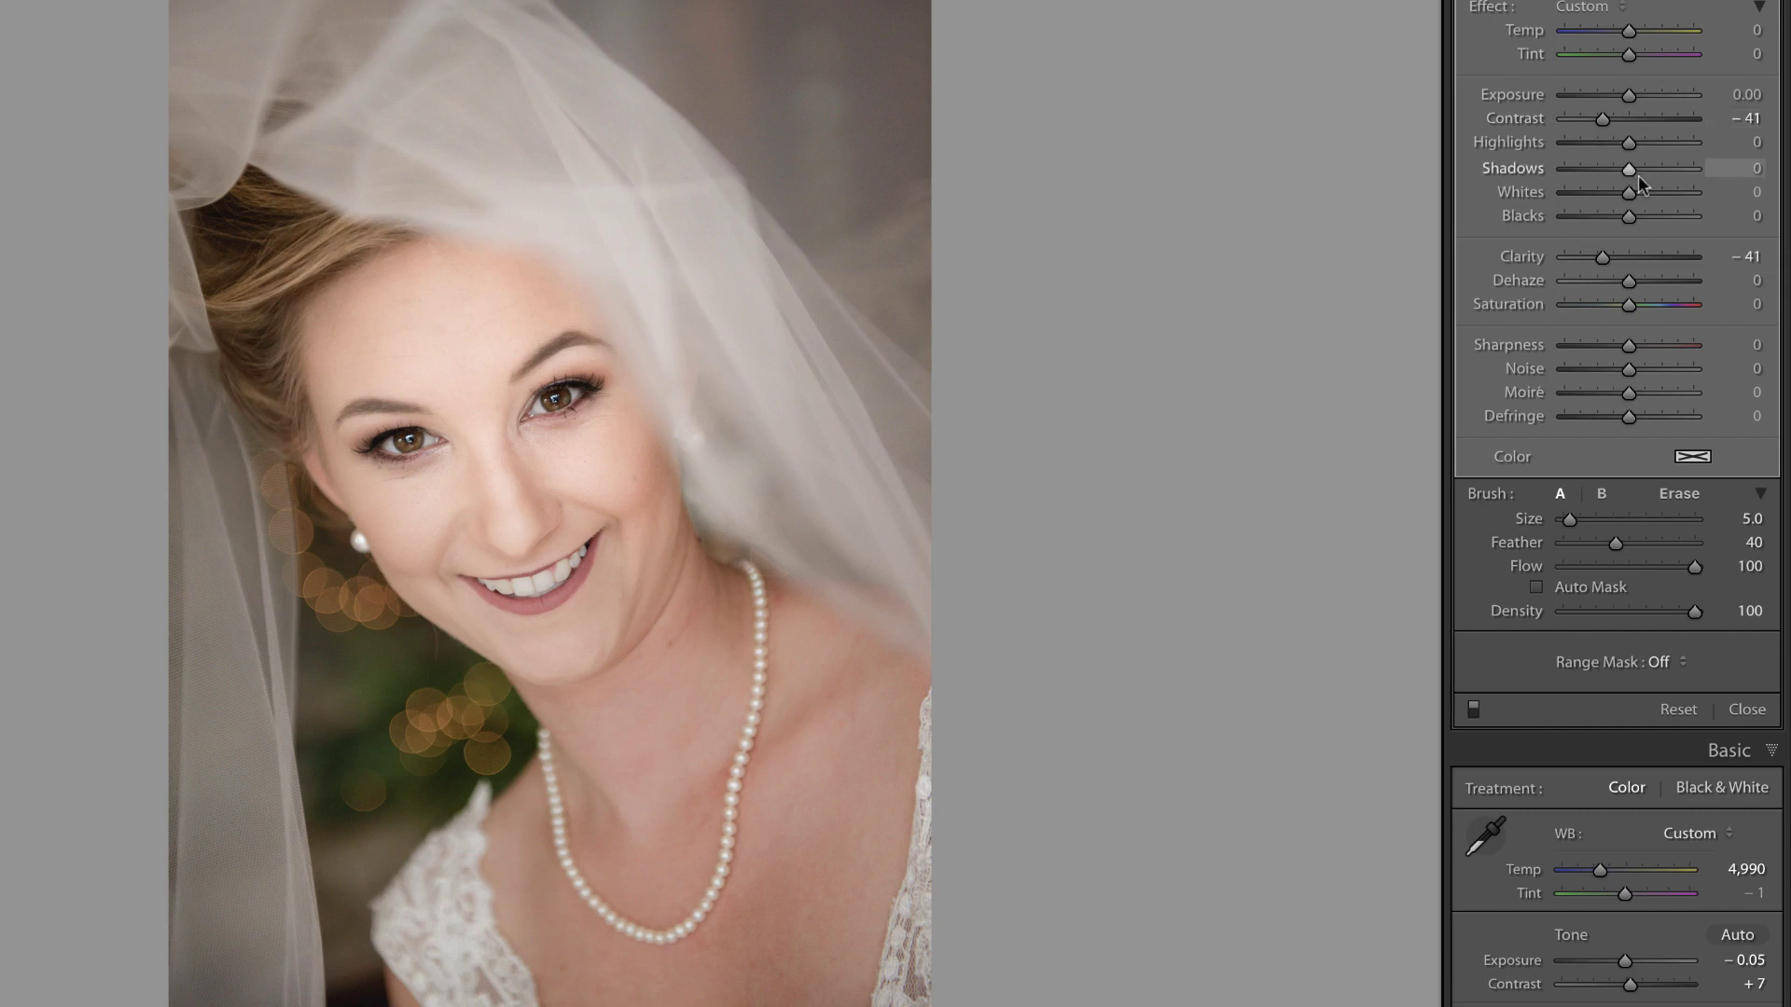
Set the brush's Sharpness to −65 and Shadows to 27, keeping Saturation at 0
mouse_move(1627, 308)
mouse_down()
mouse_move(1571, 308)
mouse_move(1628, 297)
mouse_up()
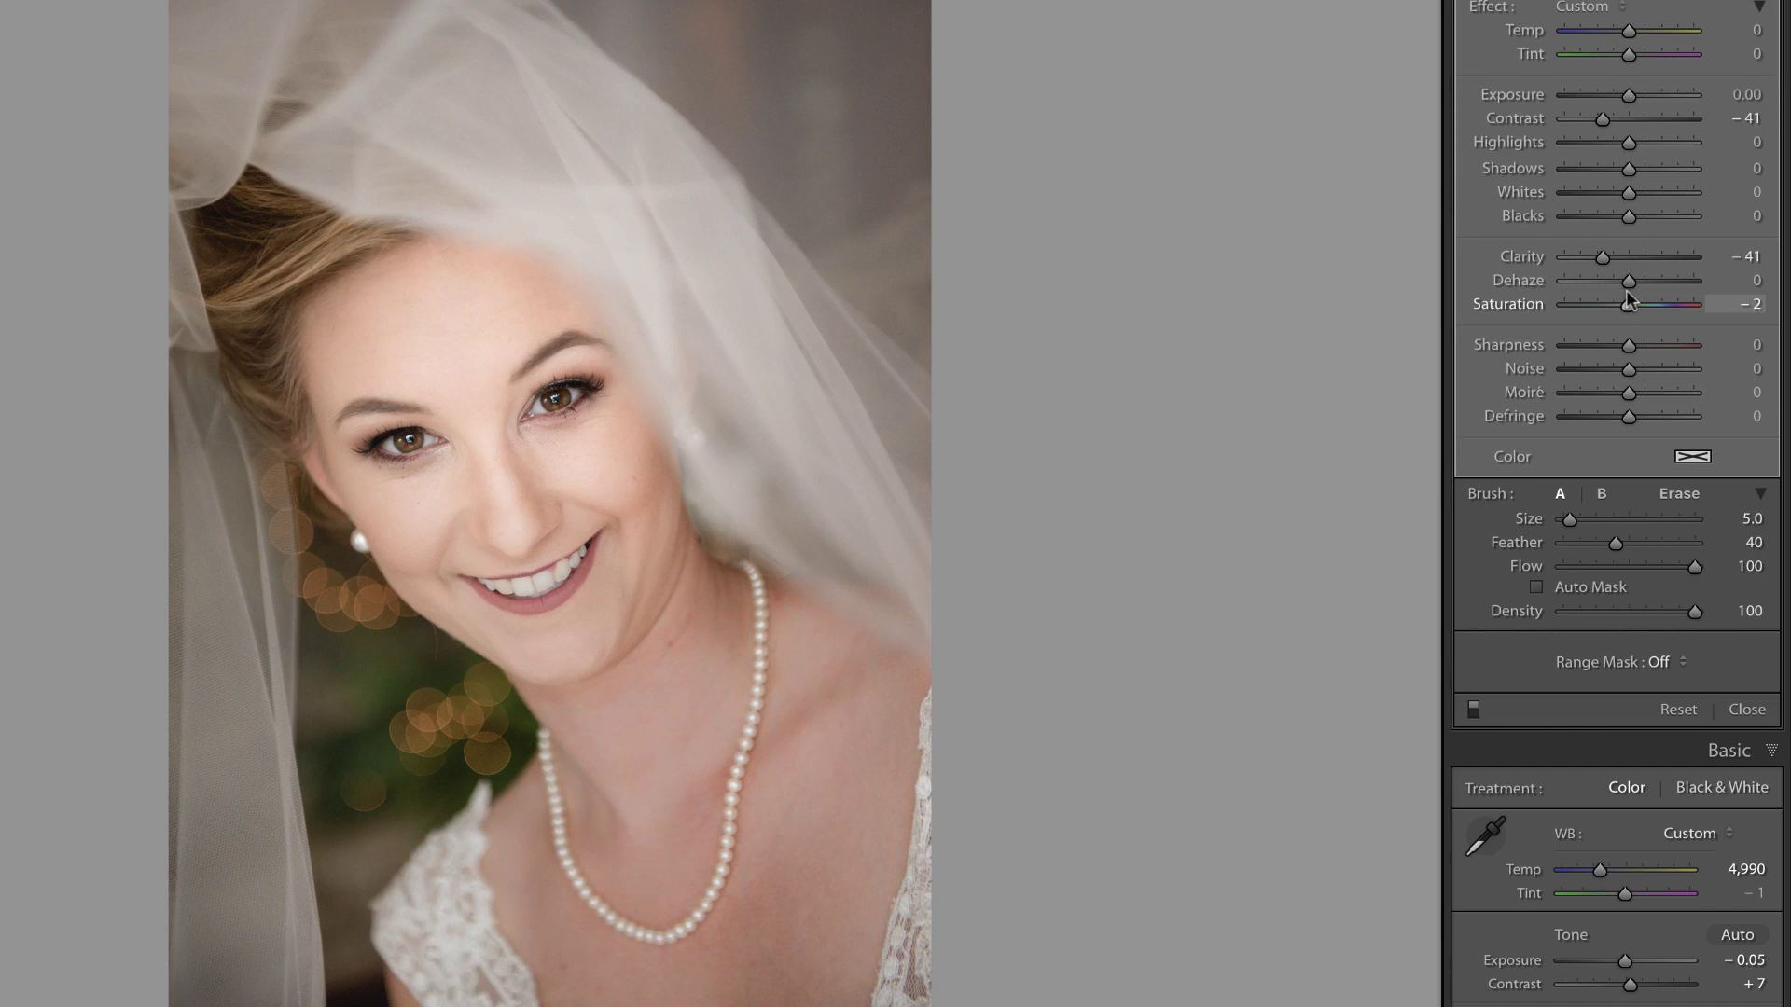
double_click(1629, 304)
drag(1628, 345, 1587, 344)
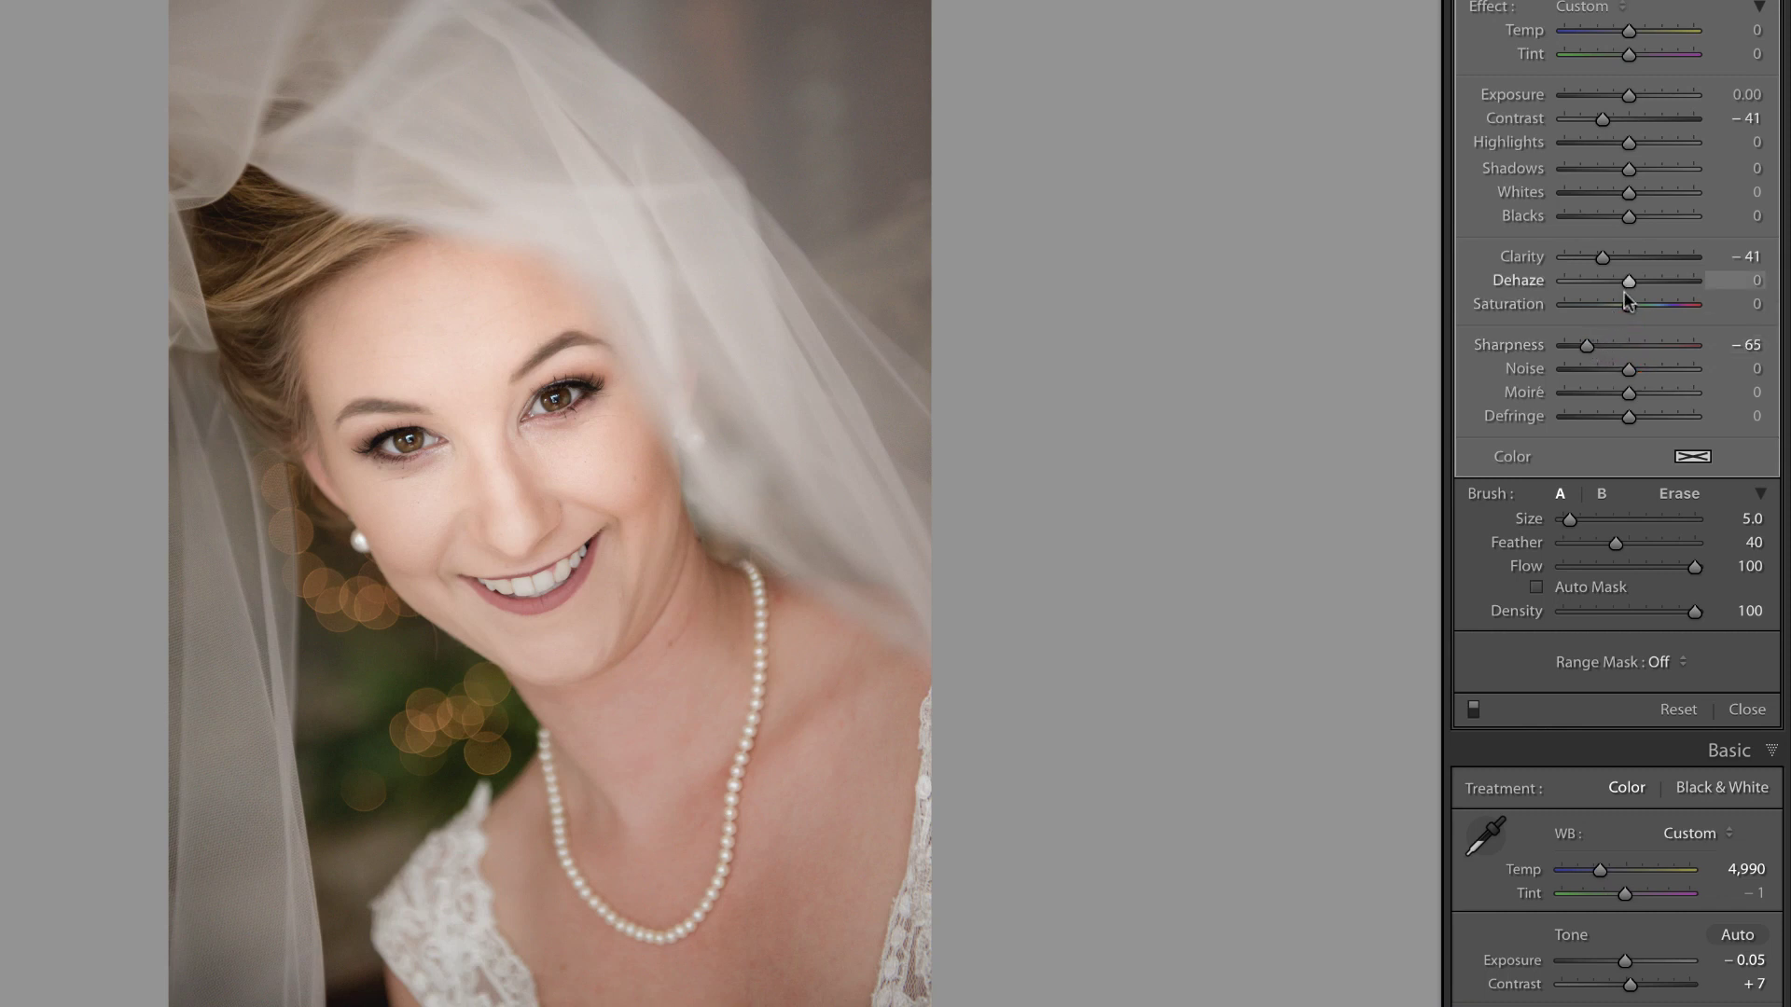
drag(1629, 167, 1643, 170)
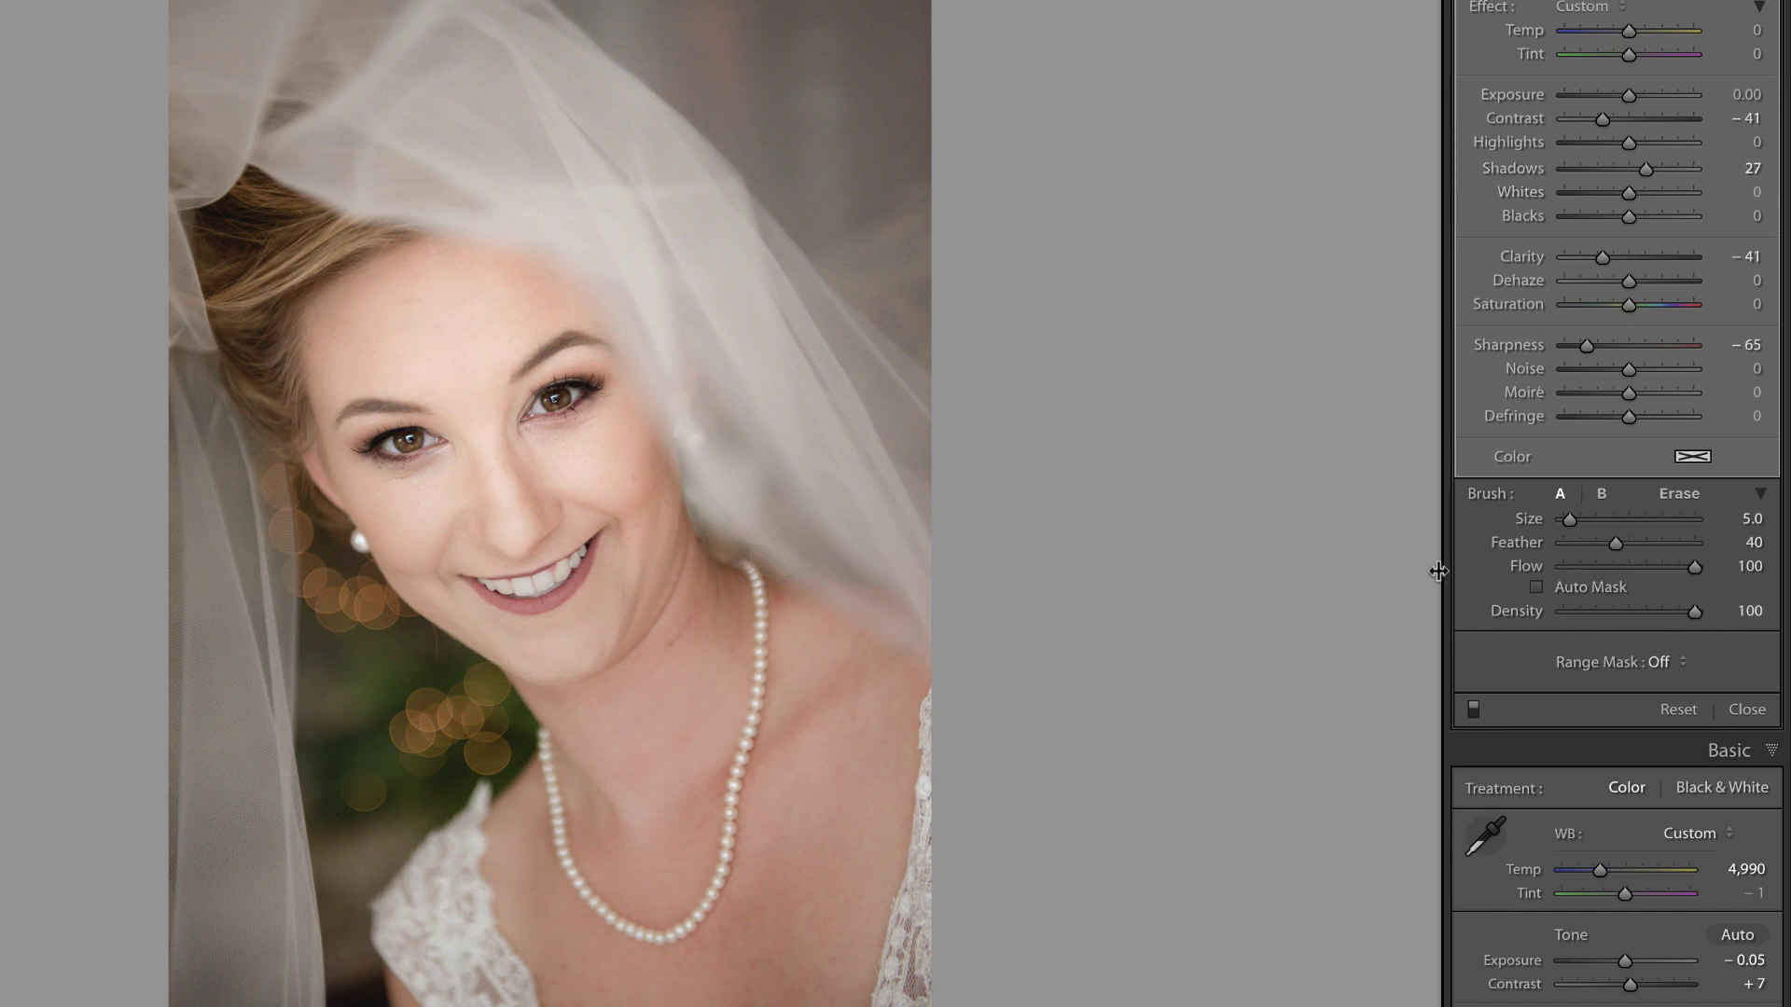
Switch the brush adjustment off and on to compare the neck and chest skin with and without it
click(1474, 710)
click(1474, 711)
click(1473, 711)
click(1474, 711)
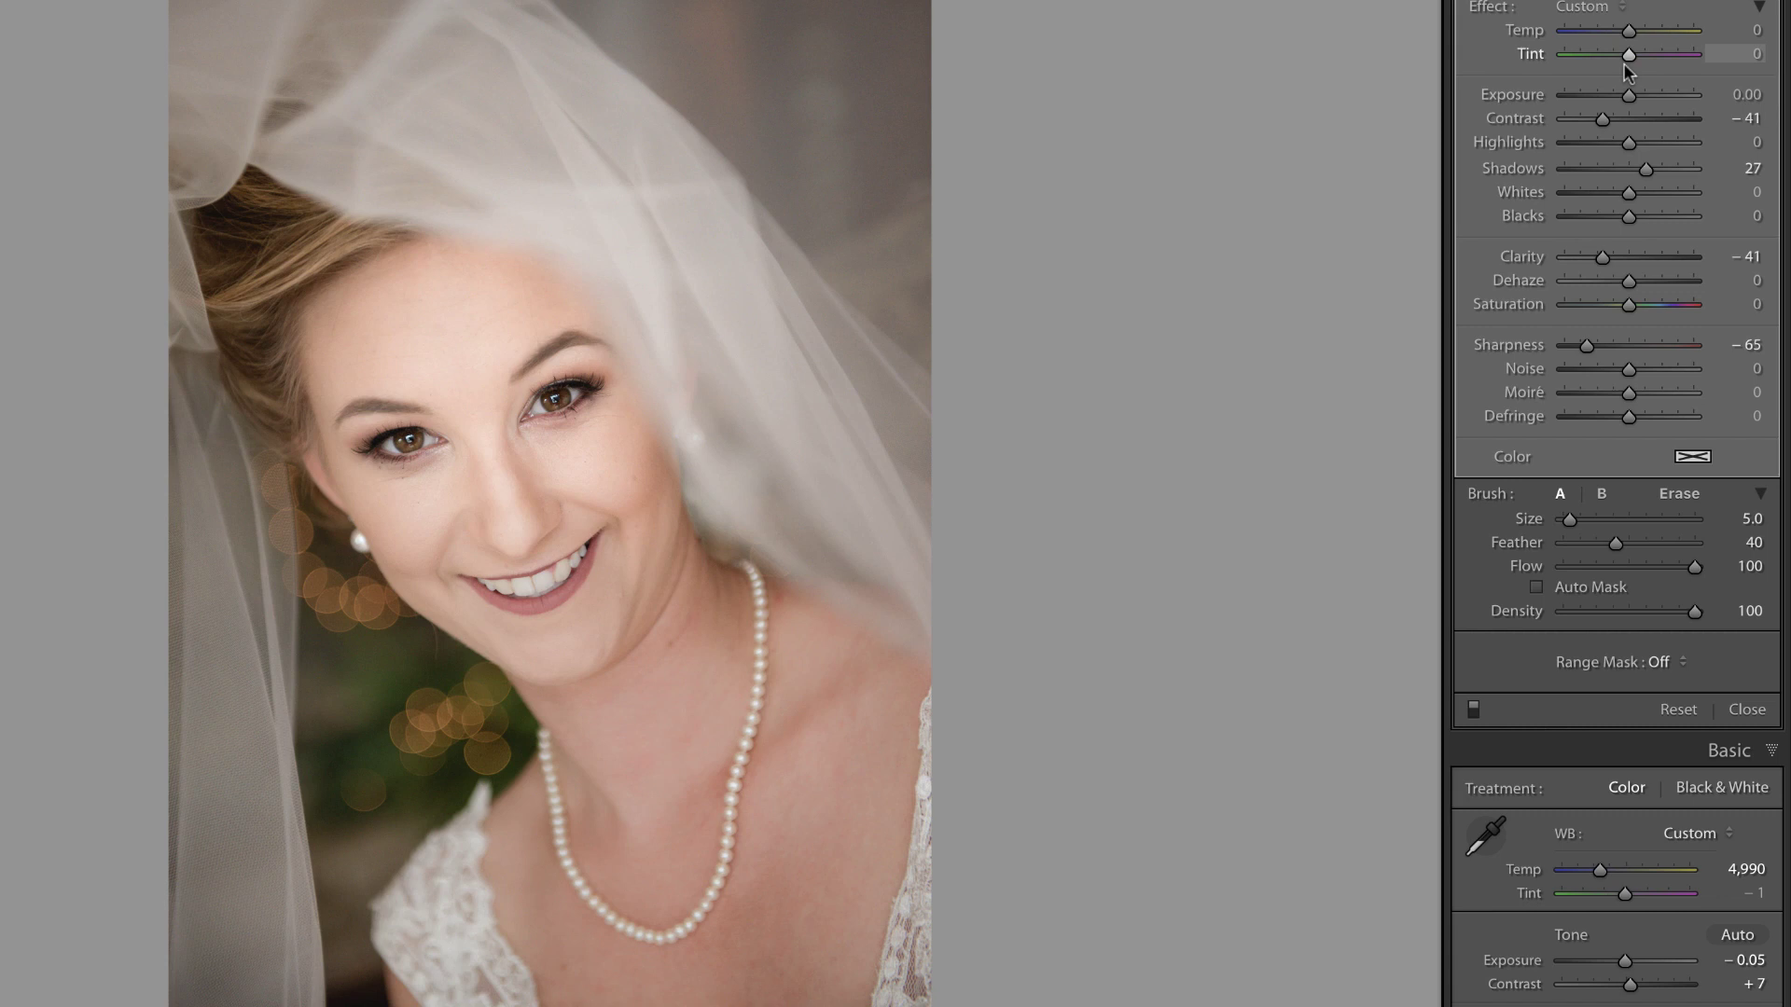
Shift the masked skin's Tint to −16 and compare the result with the brush adjustment switched off and on
drag(1624, 65, 1621, 56)
drag(1619, 56, 1617, 56)
click(1473, 711)
click(1473, 711)
click(1472, 711)
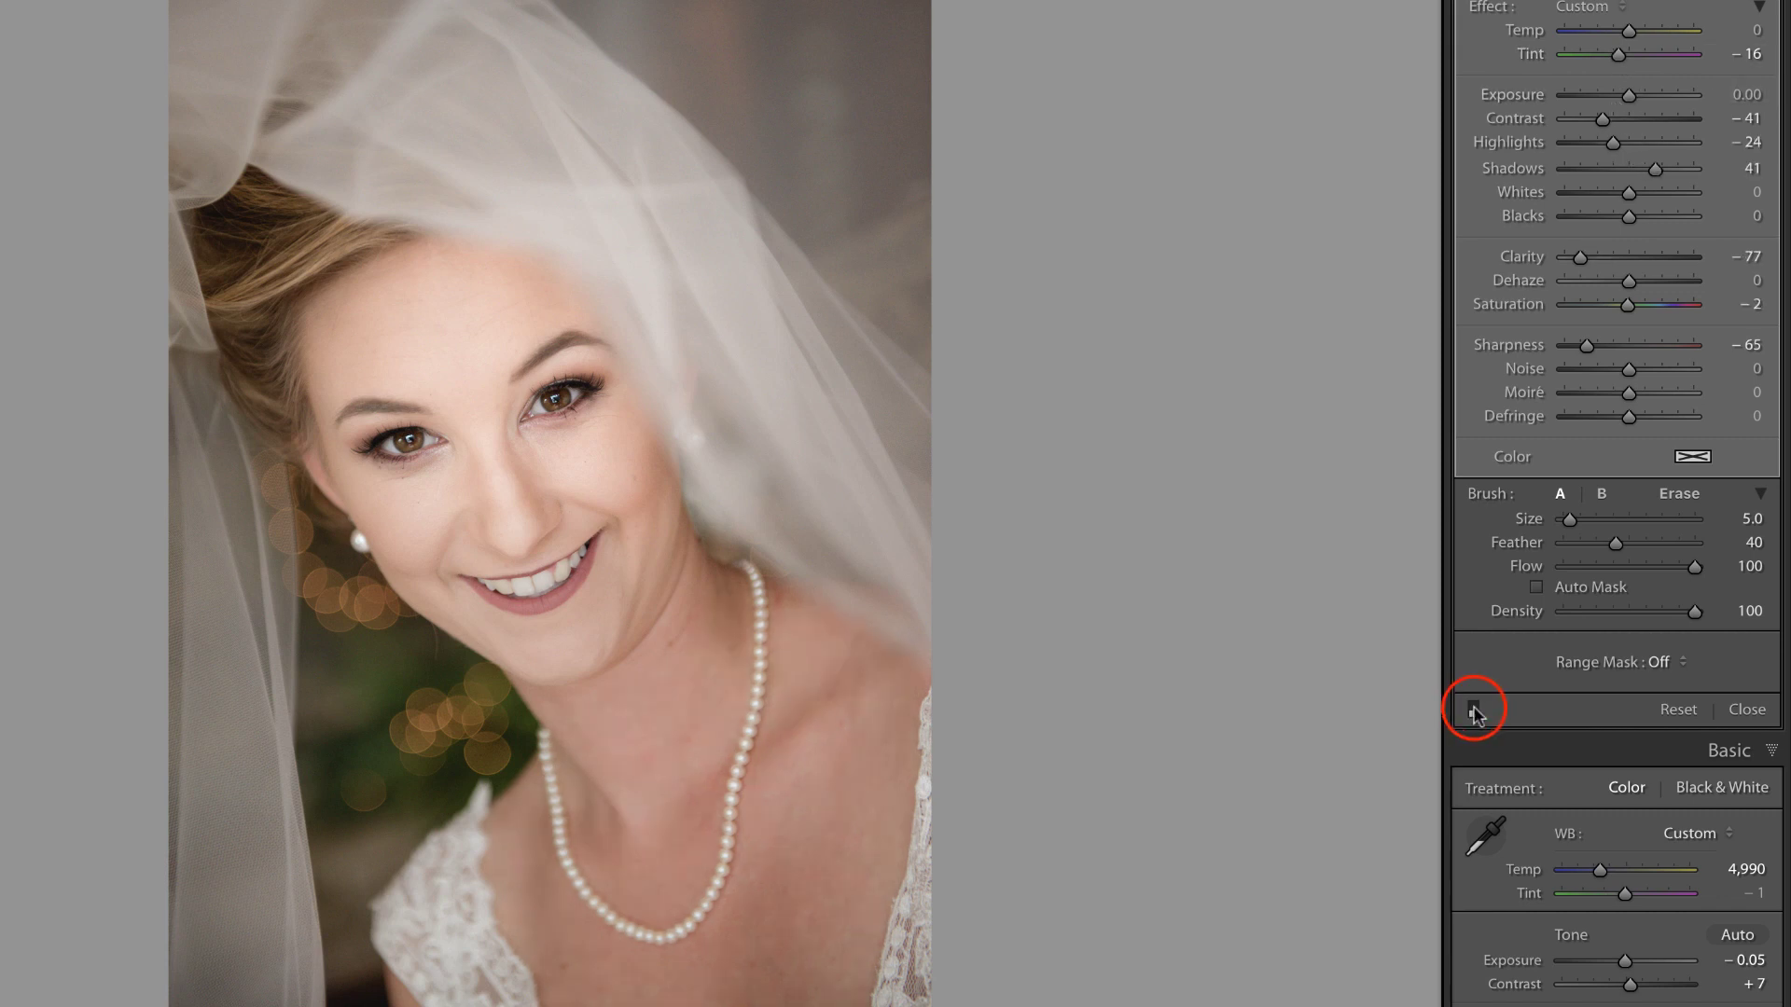
click(1473, 711)
click(1473, 711)
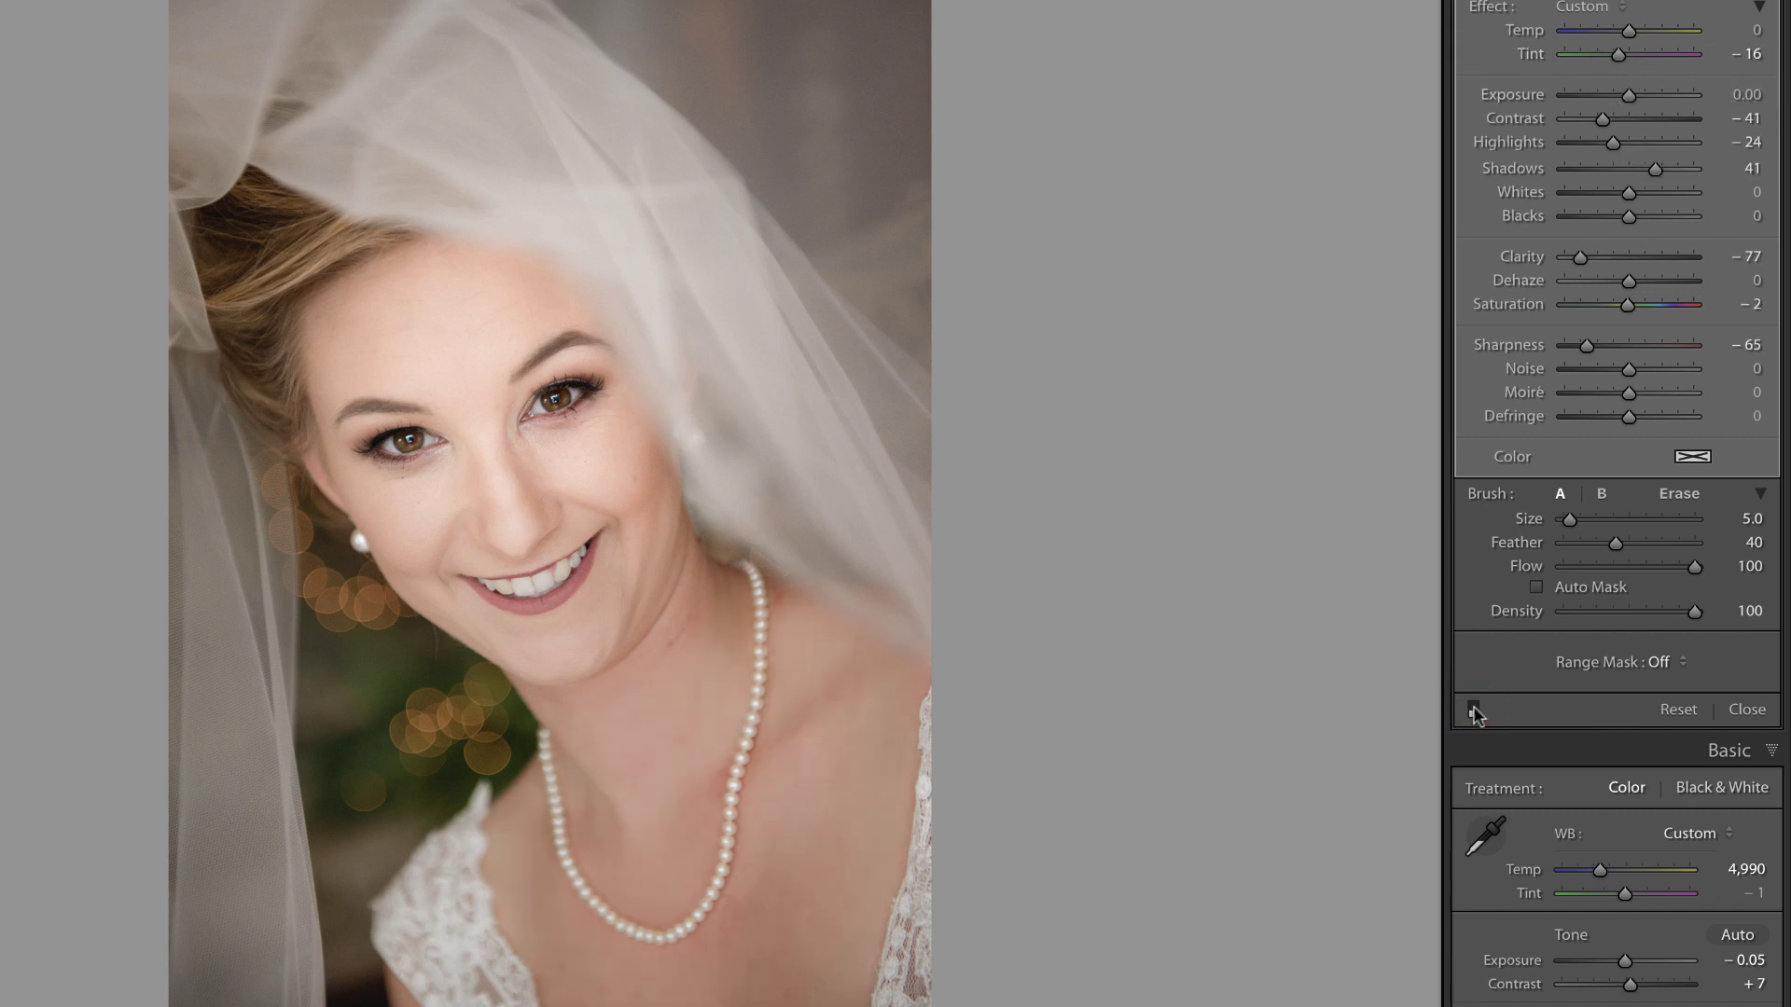
Set the brush to size 8 with feather 100 and flow 100 for blending the neck area
mouse_move(791, 743)
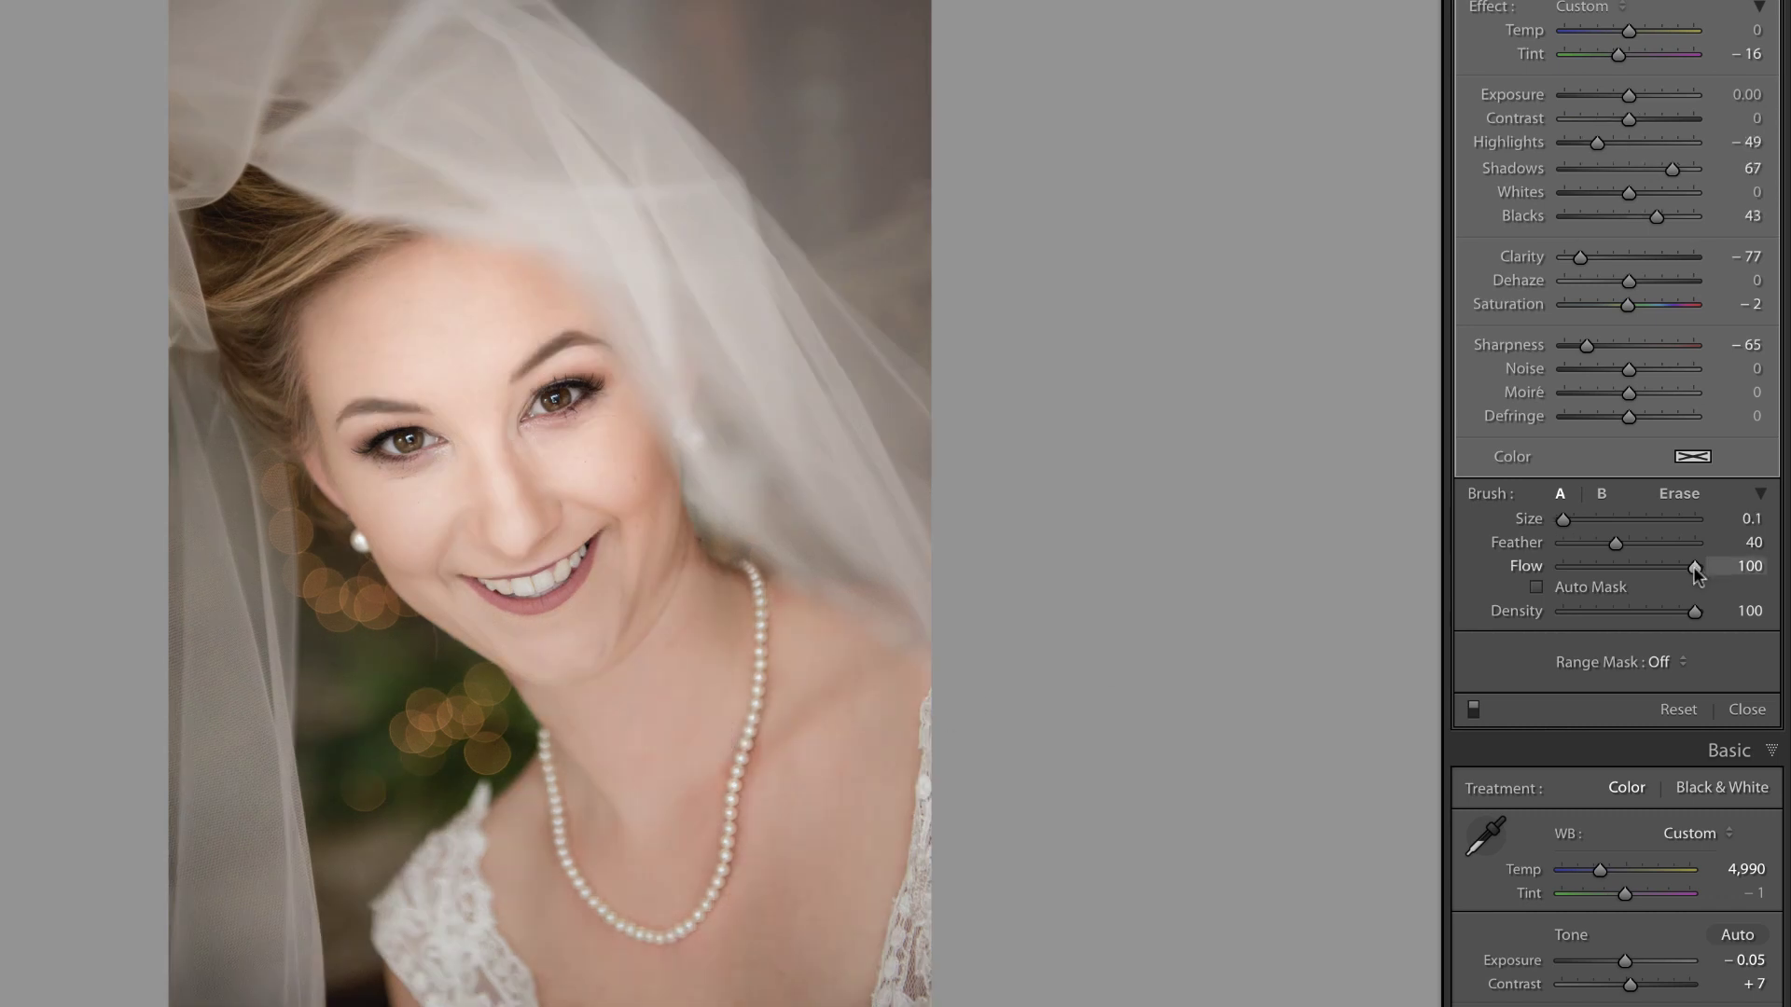
drag(1693, 568, 1632, 569)
double_click(1620, 568)
scroll(838, 621, up, 10)
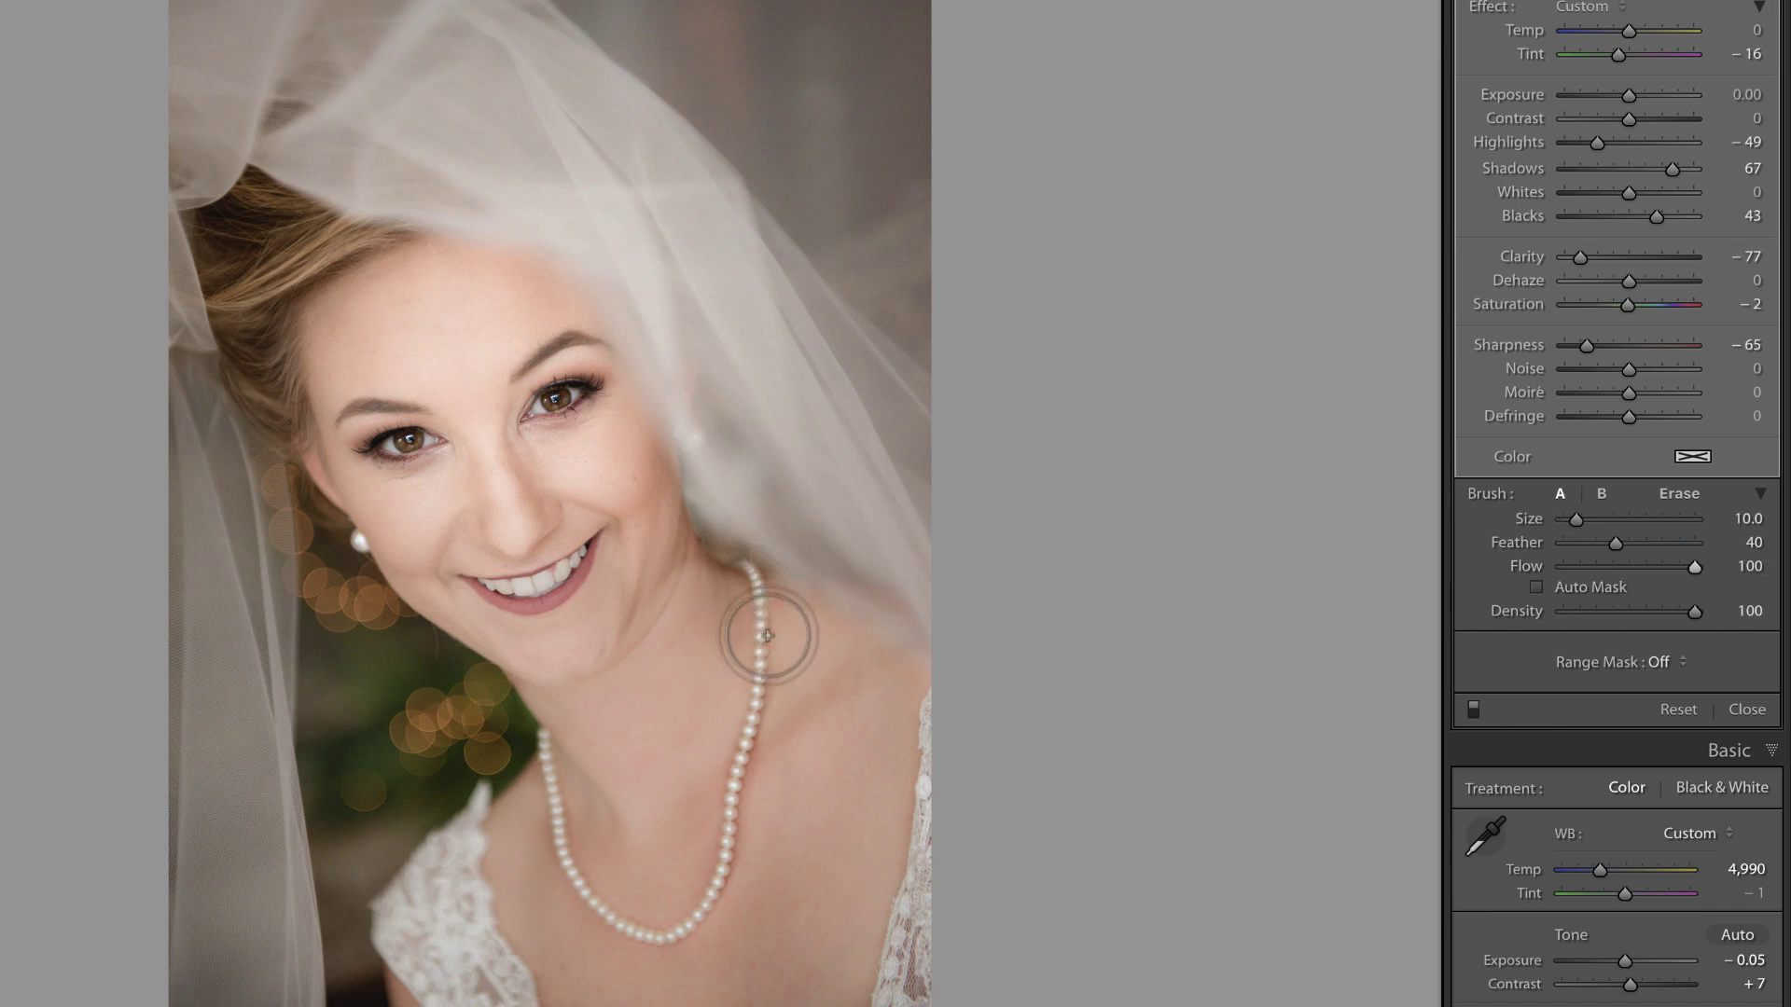
shift+scroll(748, 638, up, 6)
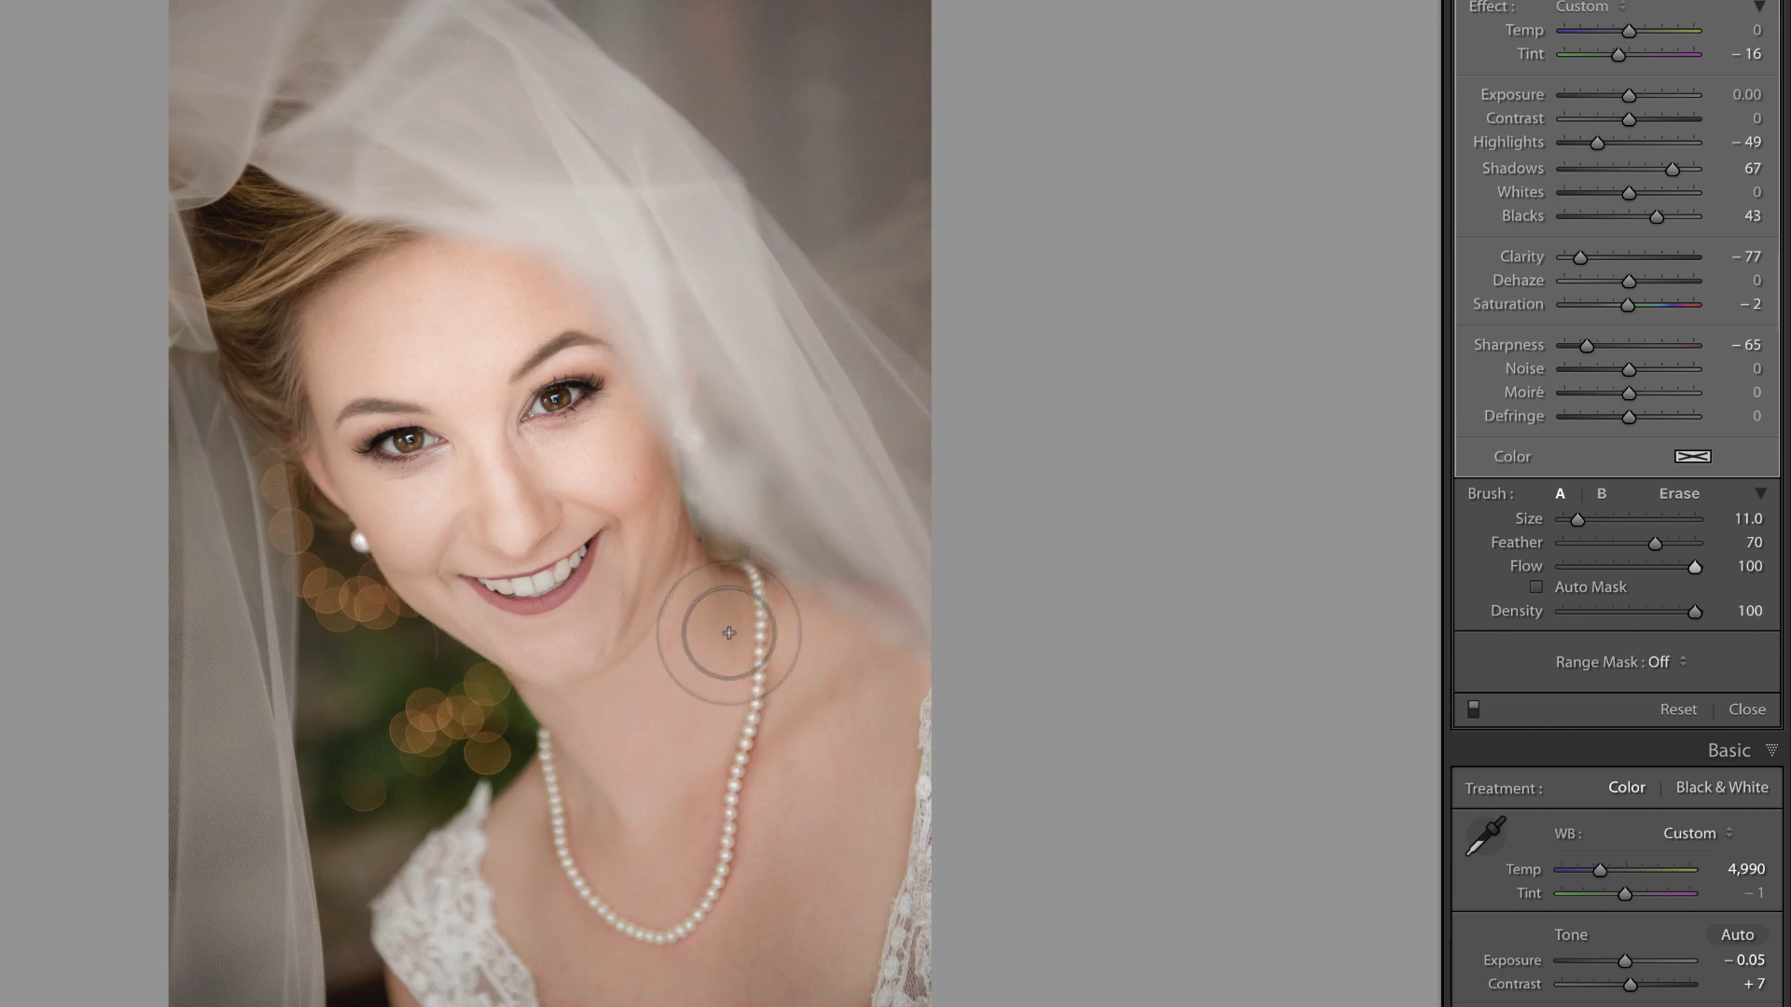
scroll(686, 625, down, 3)
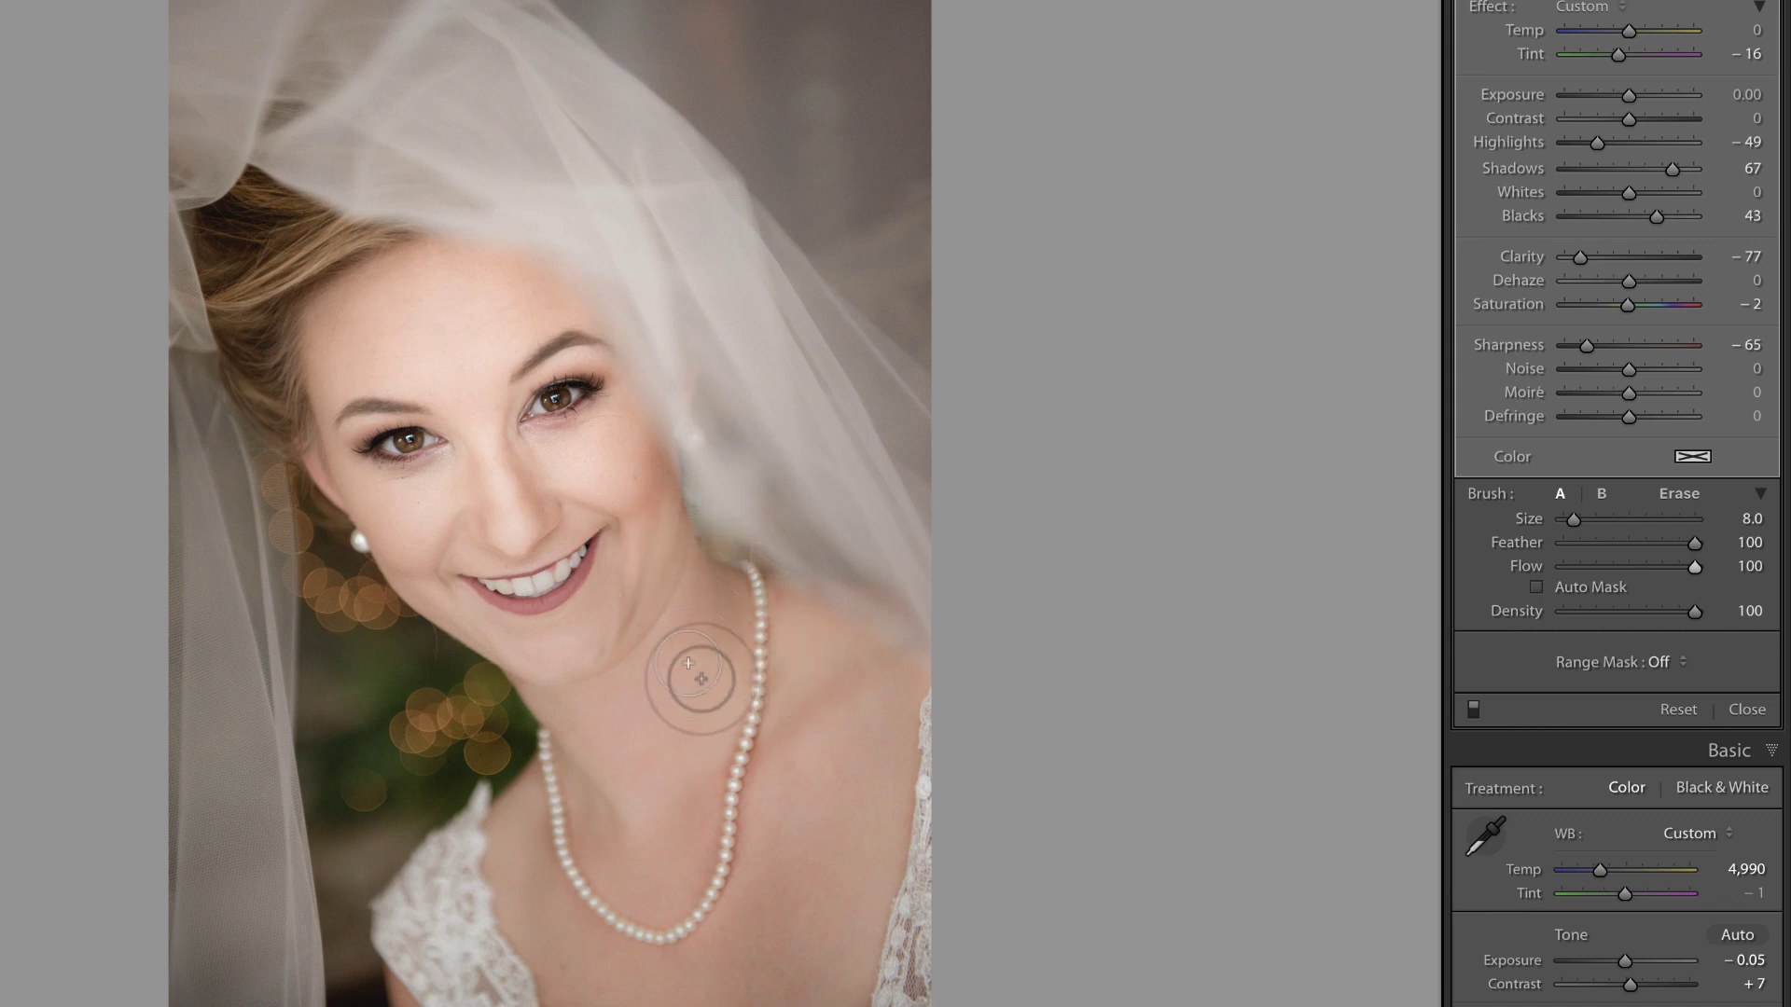
Compare the retouched neck and chest with the brush adjustment switched off and on
click(1474, 711)
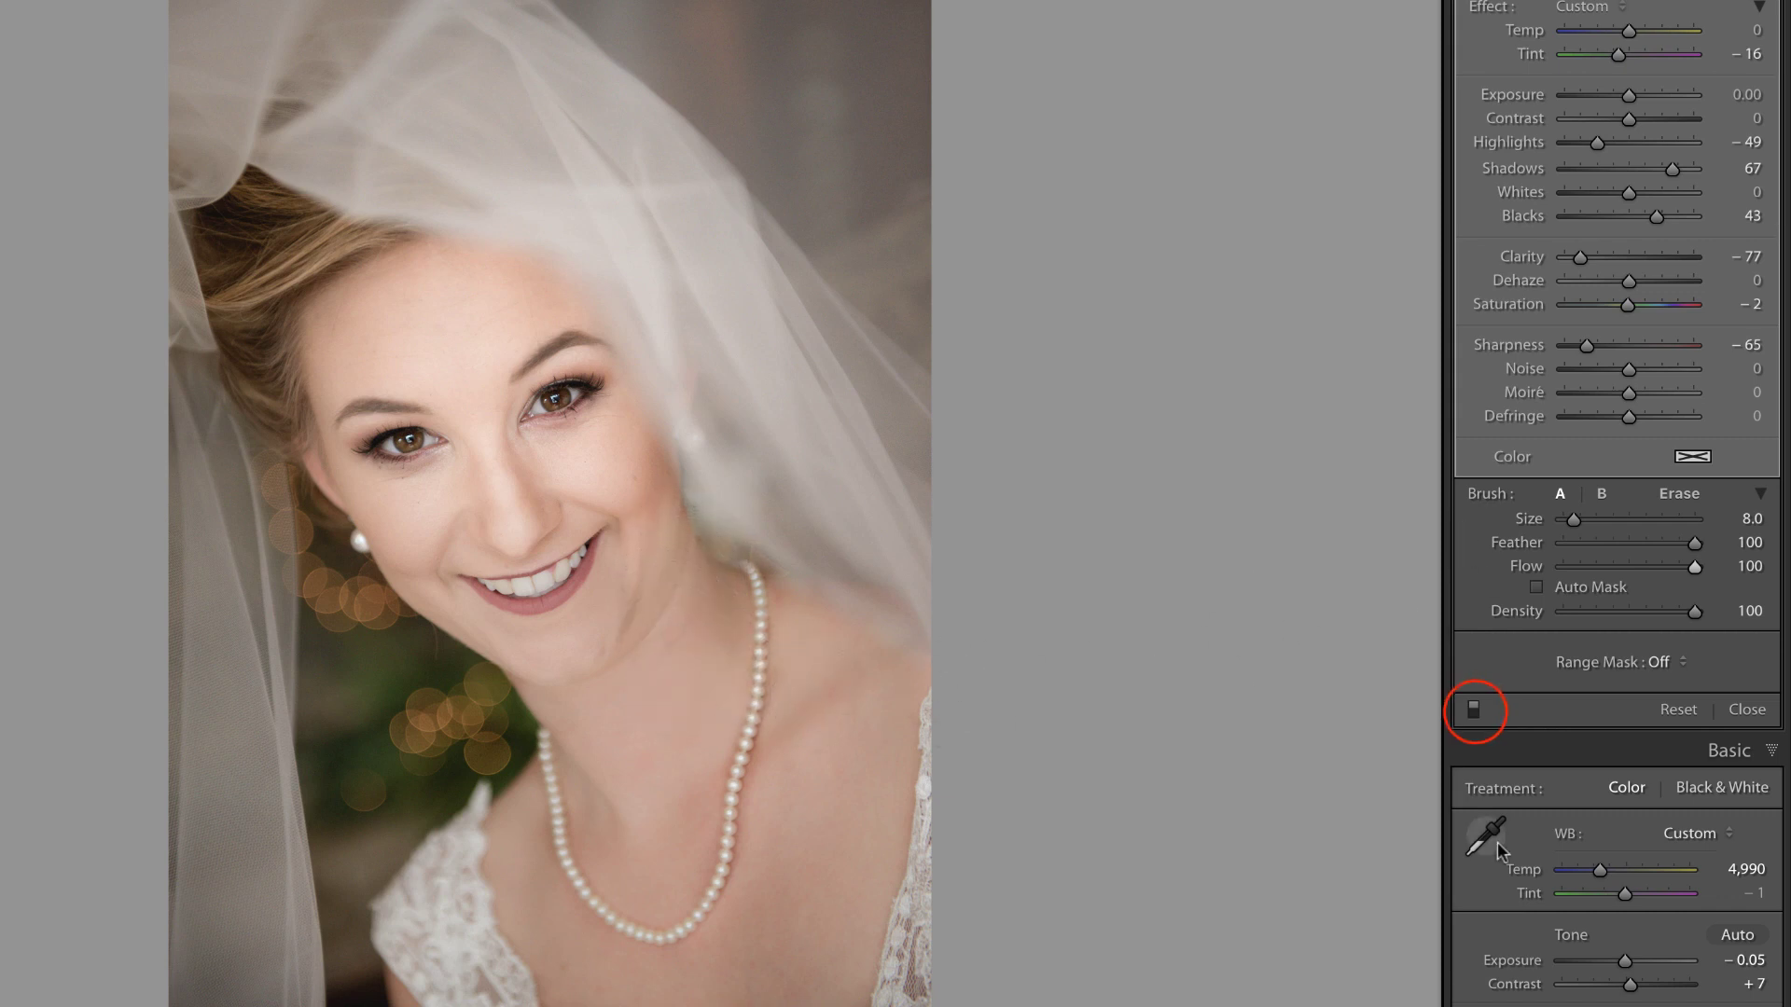
click(1474, 711)
click(1474, 711)
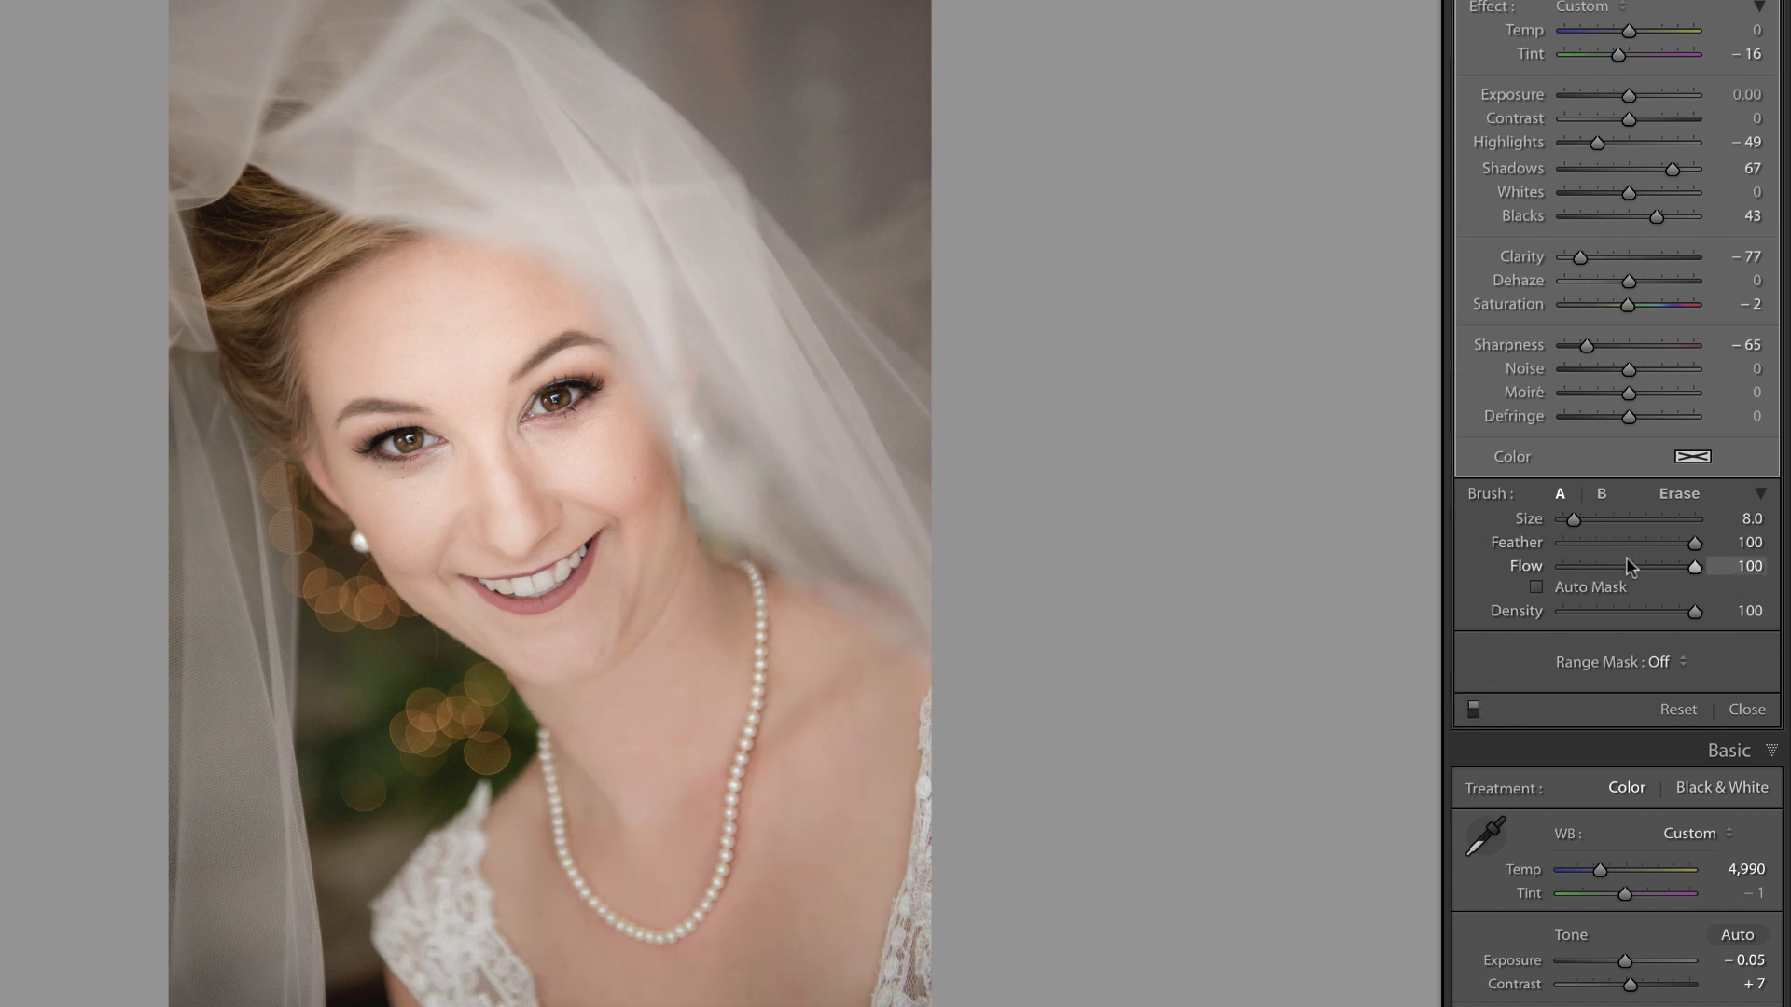
Scale the whole brush effect down to an Amount of 63 and compare the photo with its unedited version
click(1761, 8)
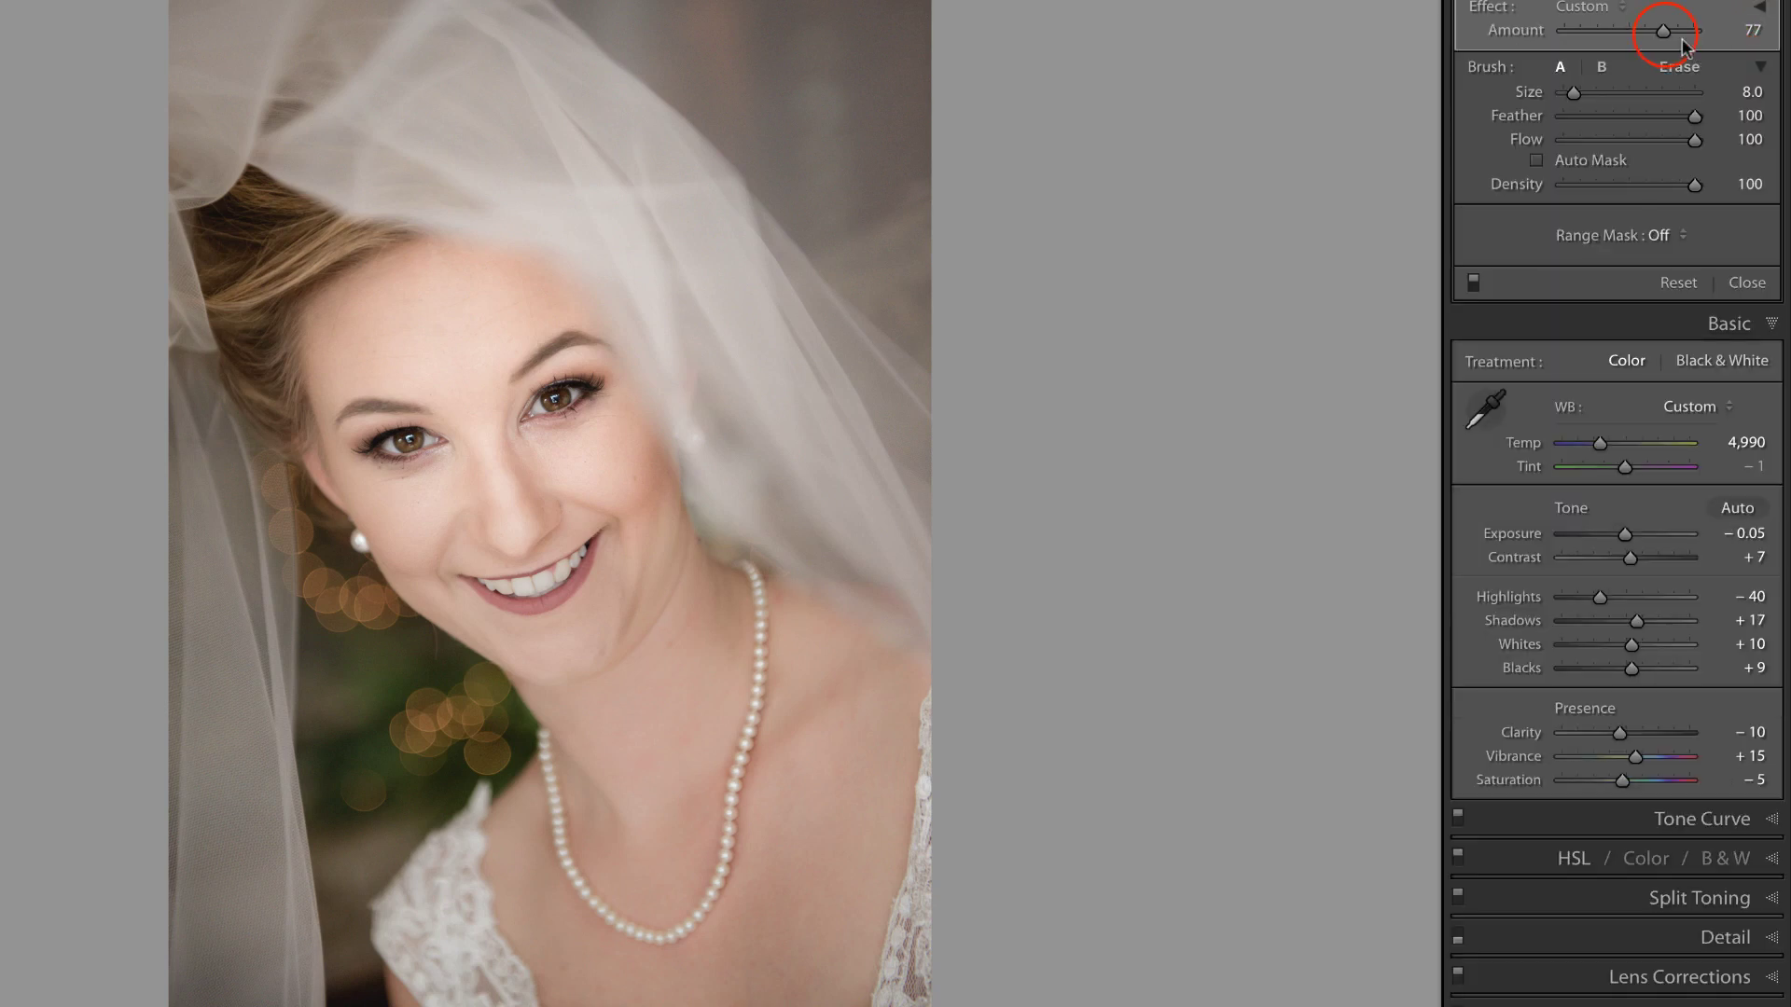
drag(1682, 39, 1647, 35)
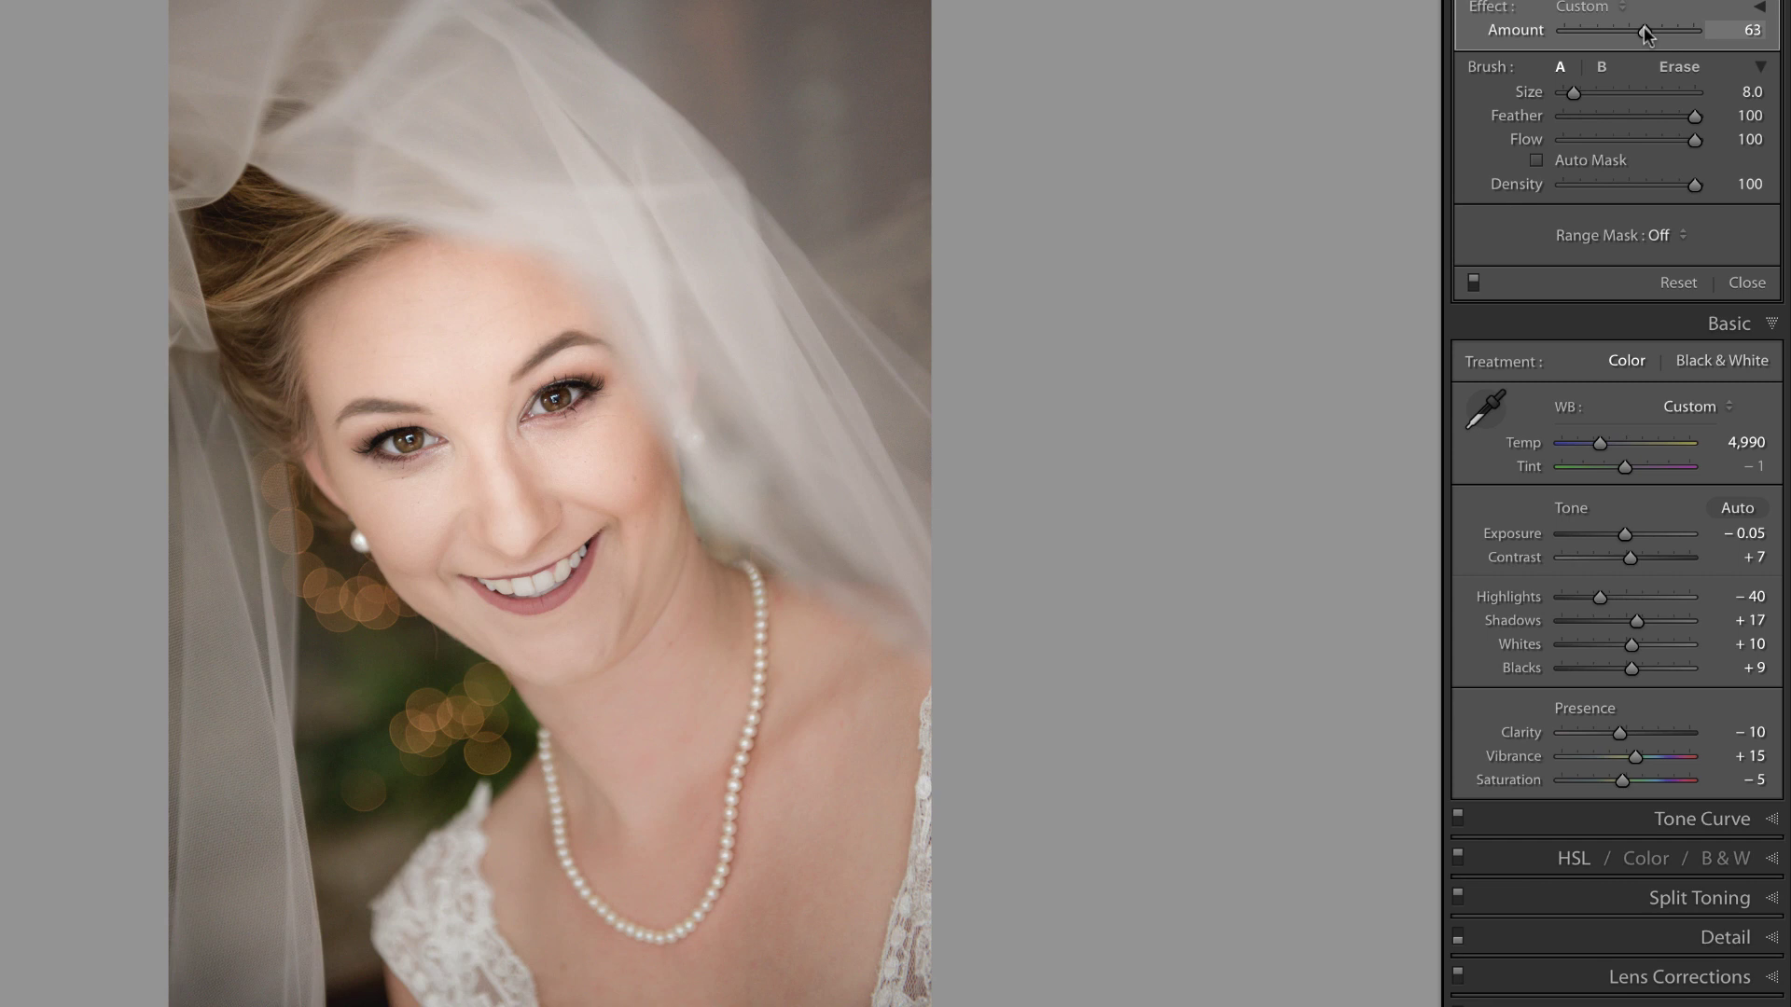
key(backslash)
key(backslash)
click(1760, 7)
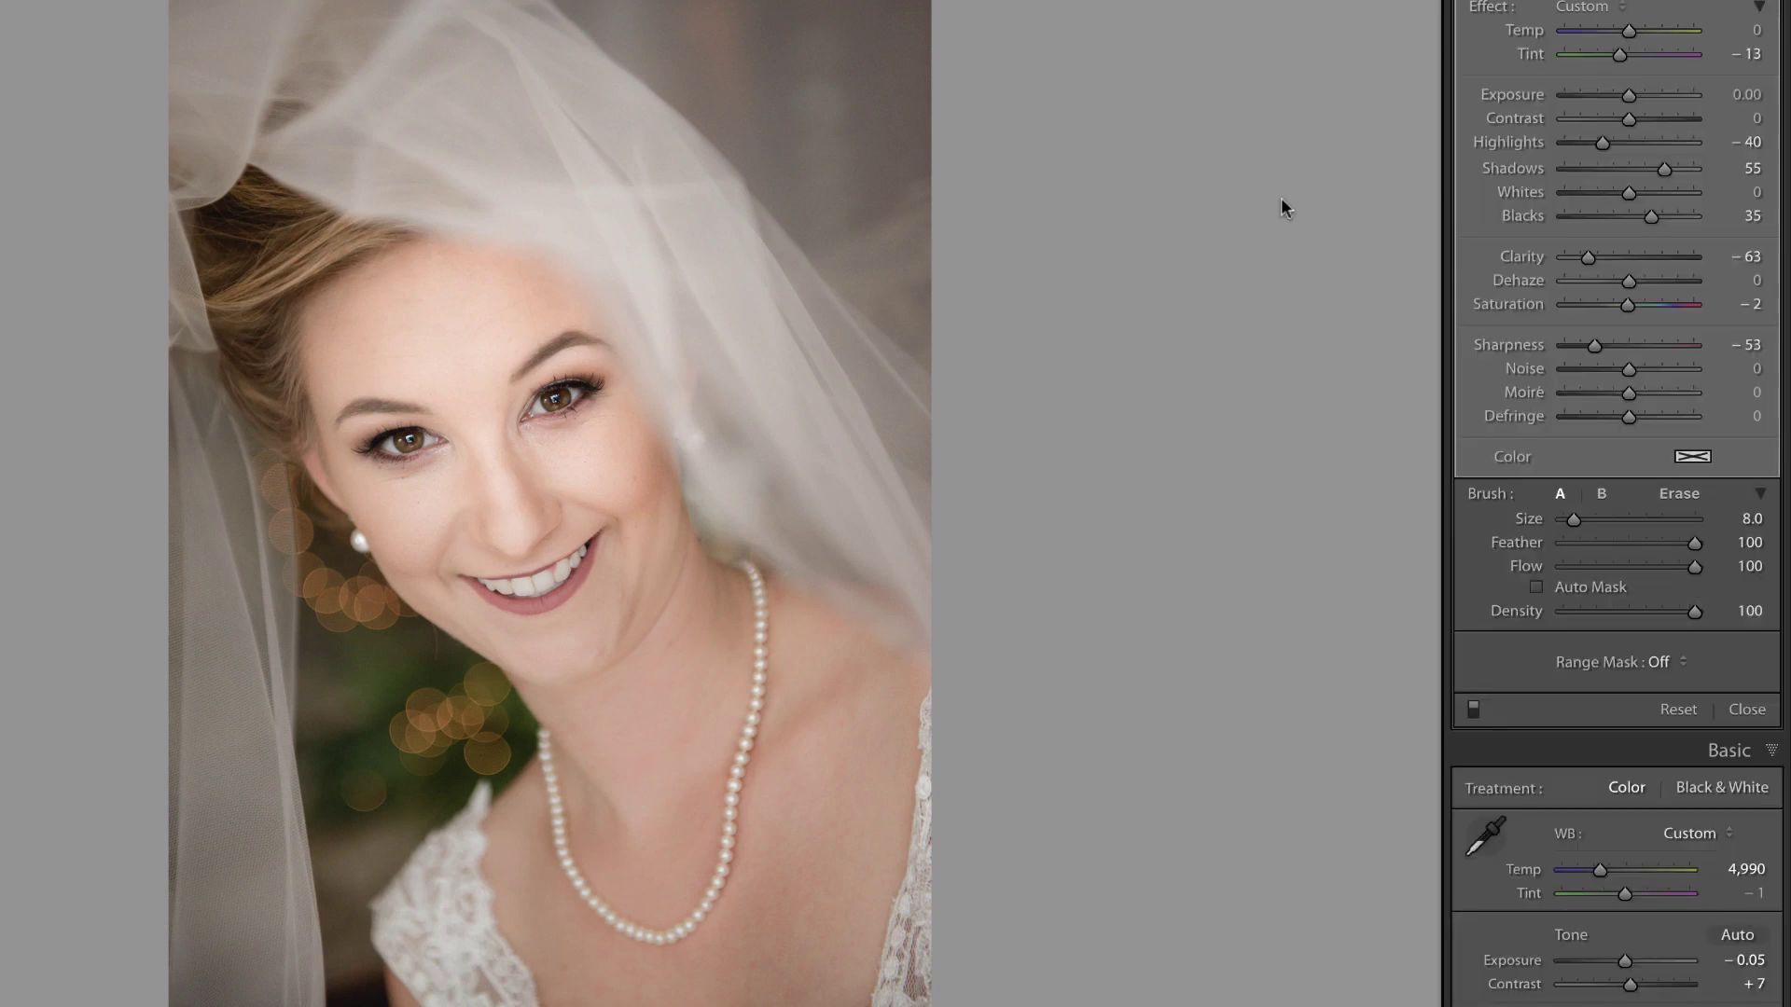